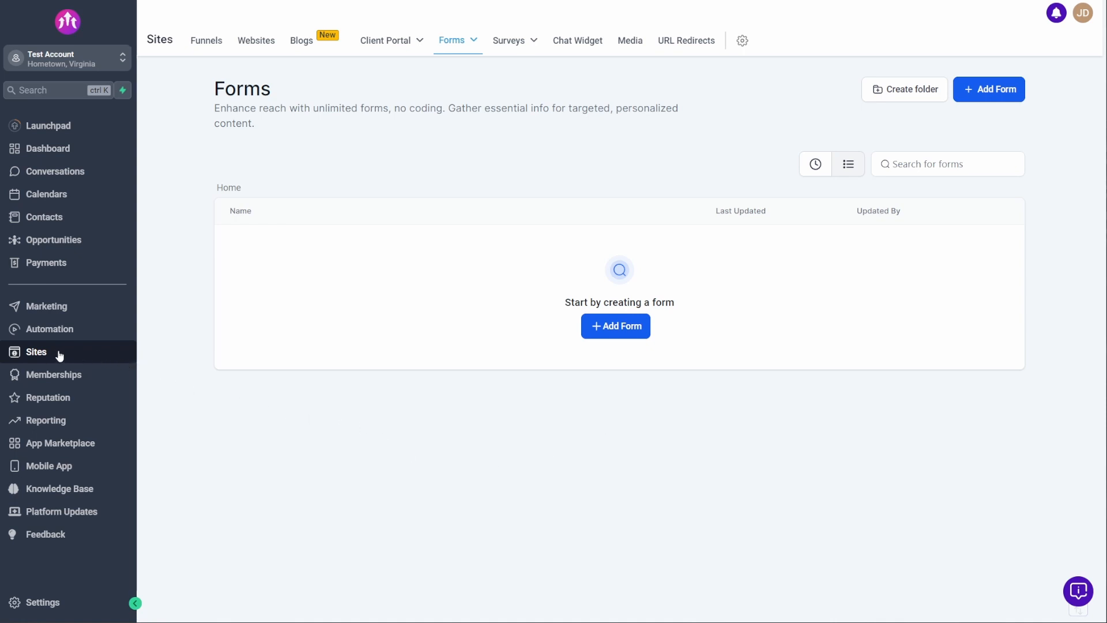
- Create a new blank form and add a First Name field, an Email field and a button below them
mouse_move(452, 50)
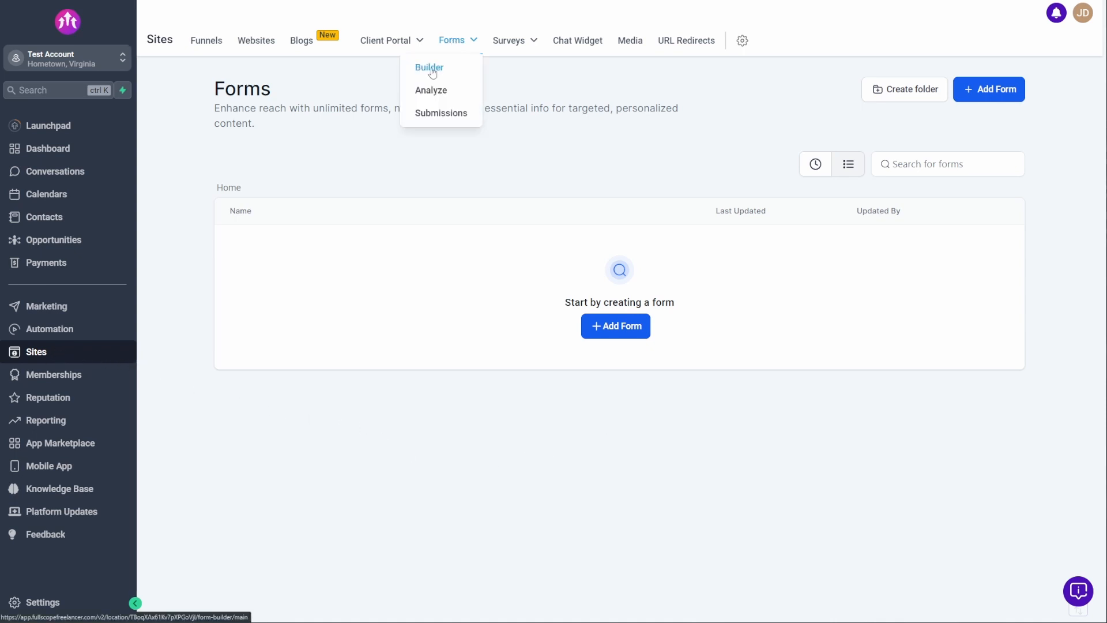
left_click(643, 327)
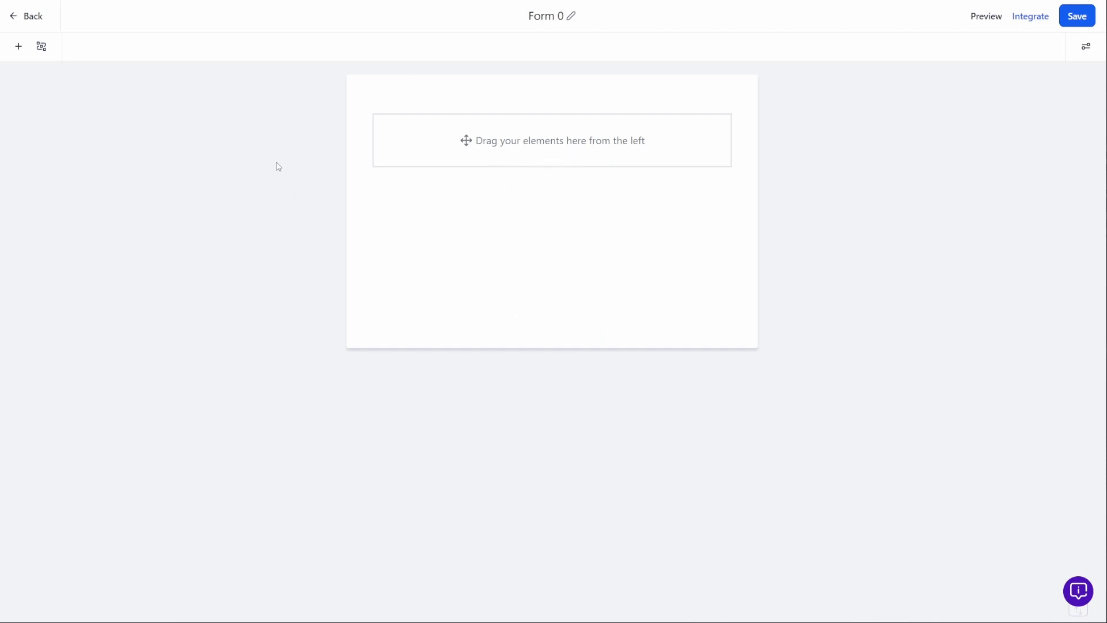
left_click(18, 48)
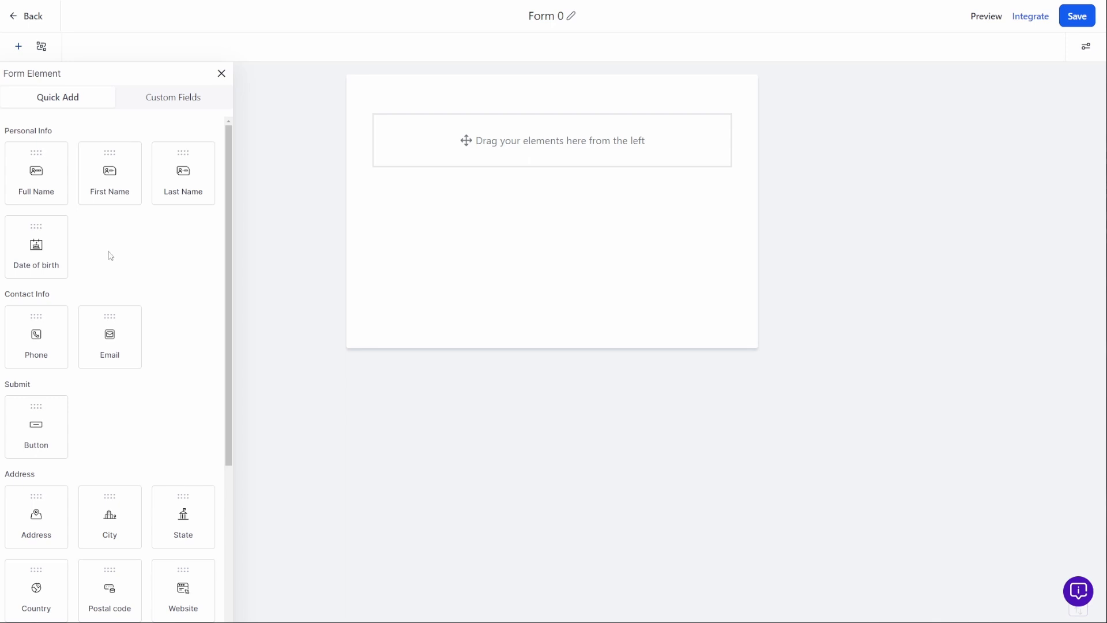
left_click_drag(103, 176, 462, 156)
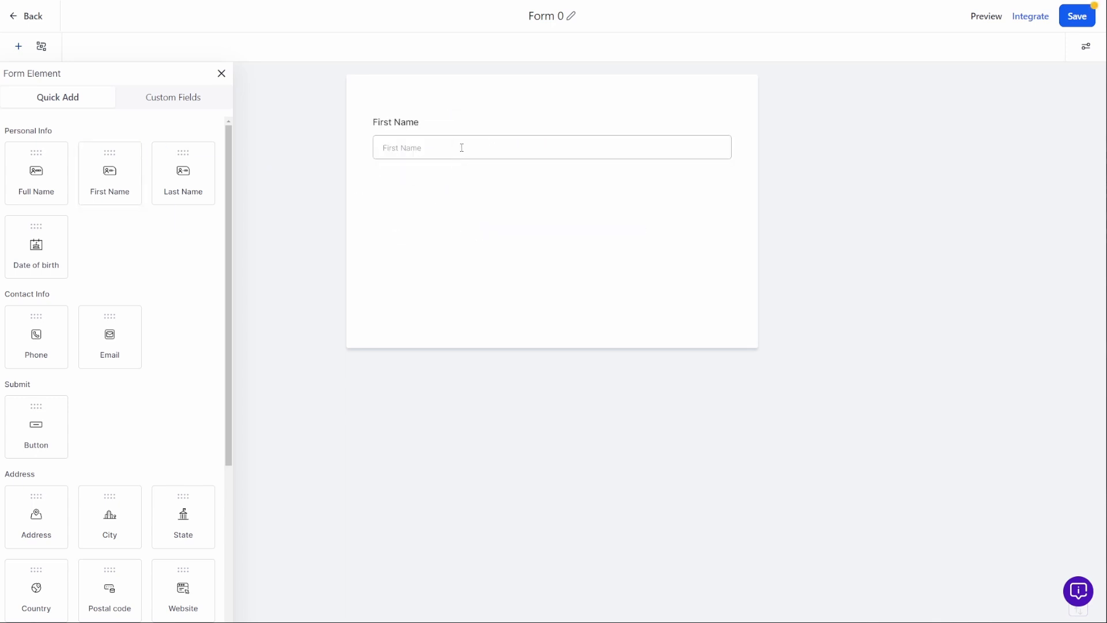
left_click_drag(103, 340, 439, 213)
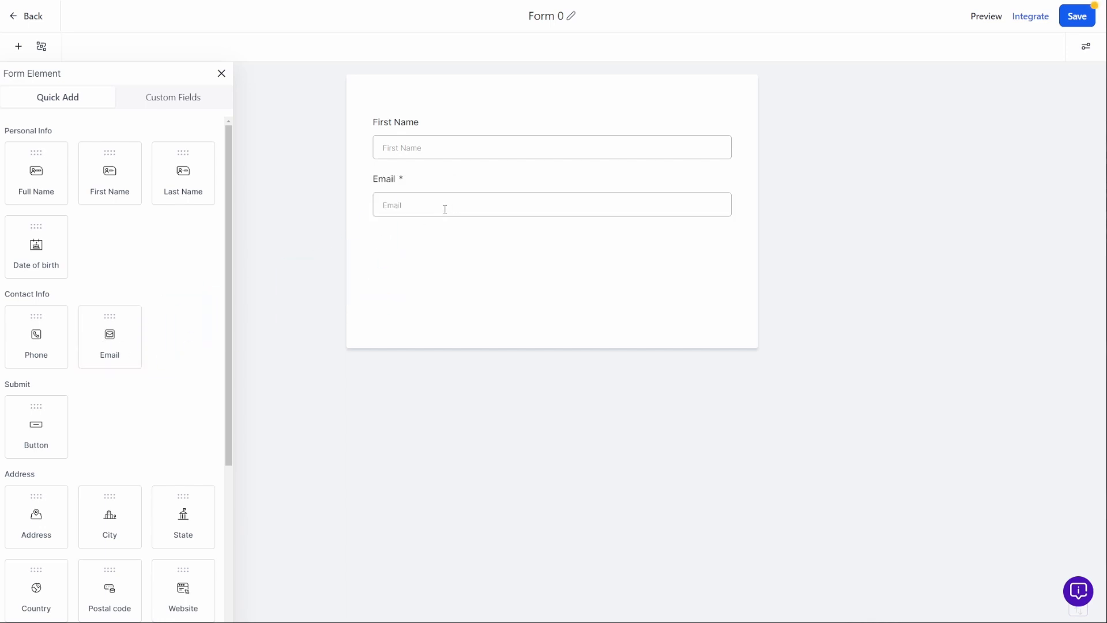
left_click_drag(33, 430, 450, 278)
- Check the Email field's settings and make the First Name field required
left_click_drag(466, 211, 461, 270)
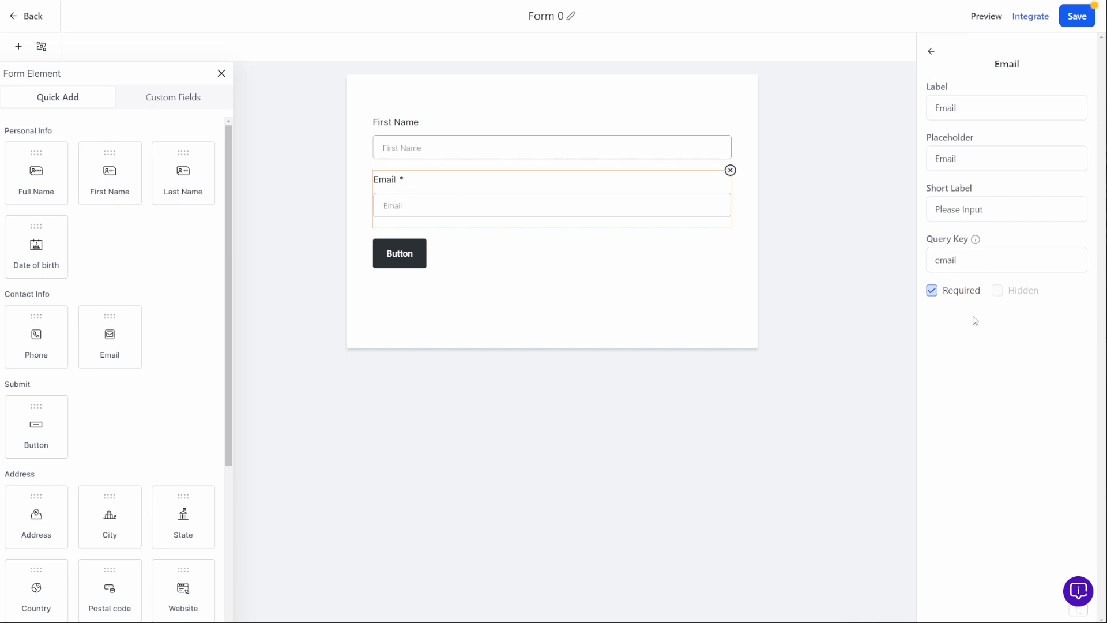
left_click(481, 149)
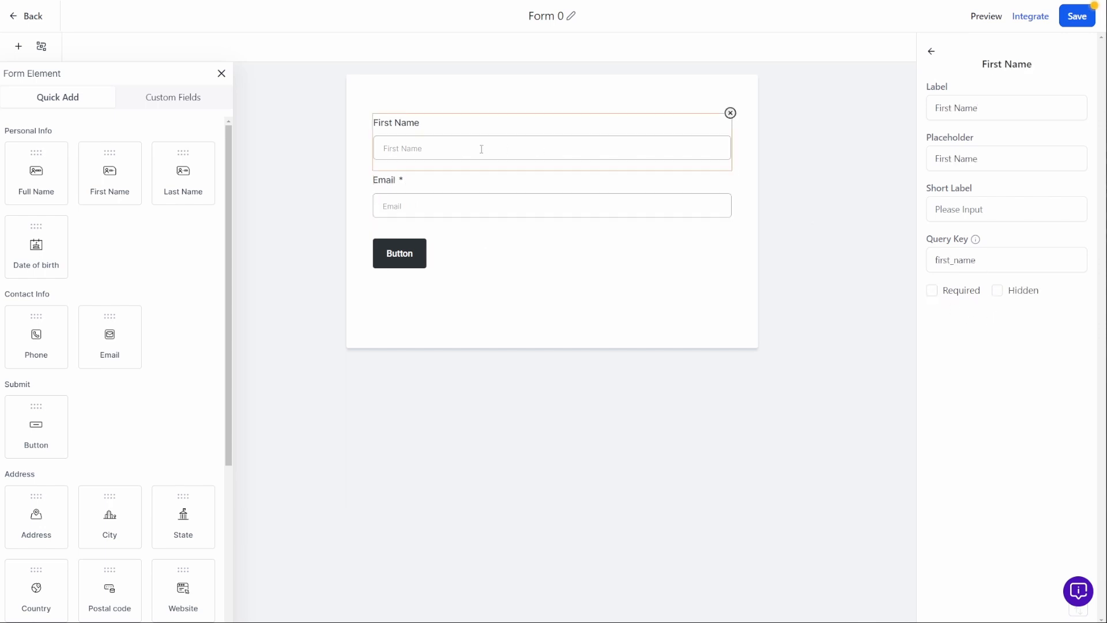
left_click(934, 292)
- Change the form button's text to "Submit" and close its settings
left_click(453, 260)
double_click(955, 144)
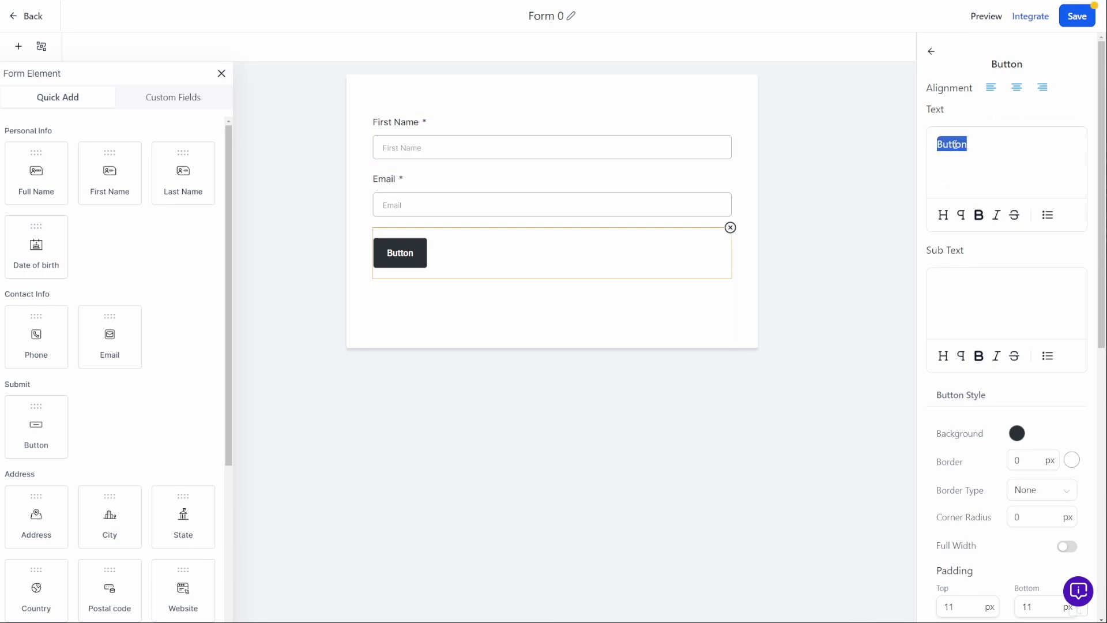
type("Submit")
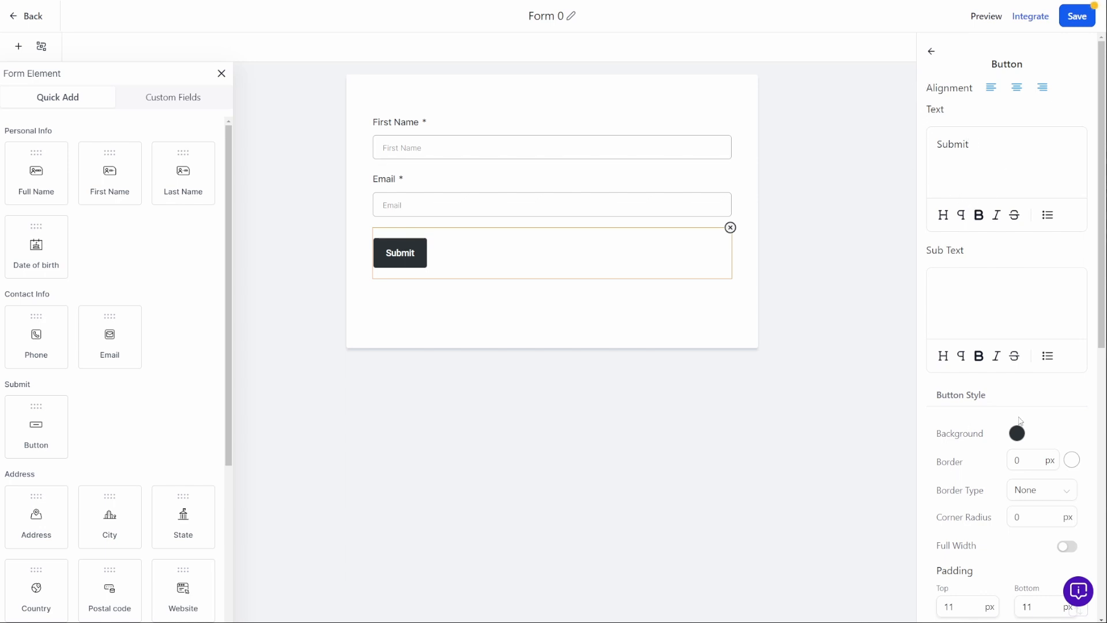
left_click(935, 53)
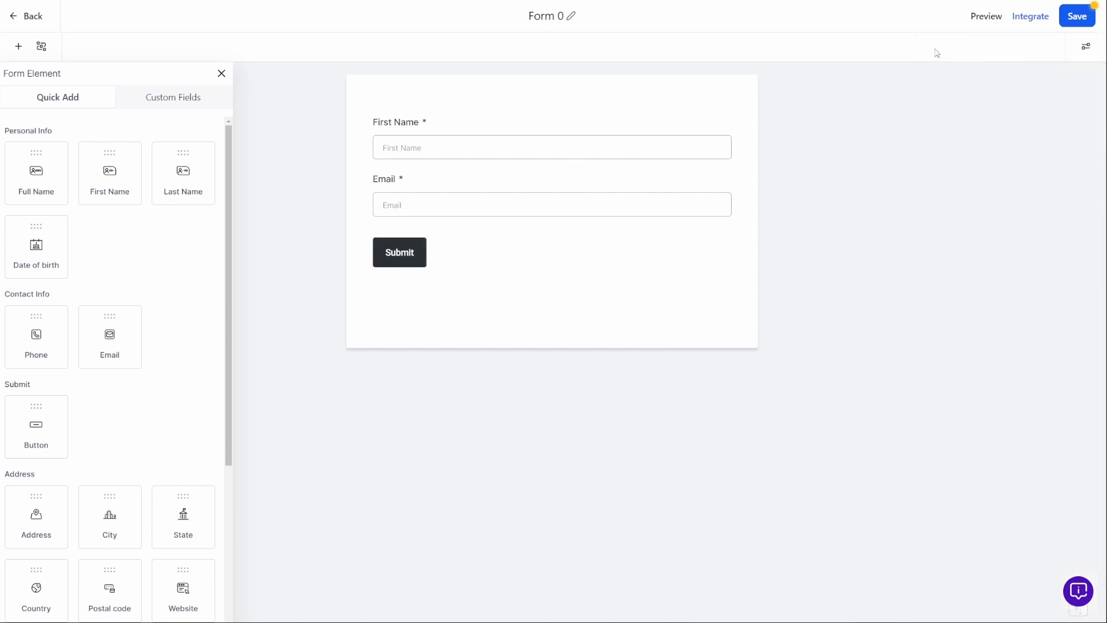
- Apply the Water and Oil theme to the form, accepting the loss of current style modifications
left_click(1087, 53)
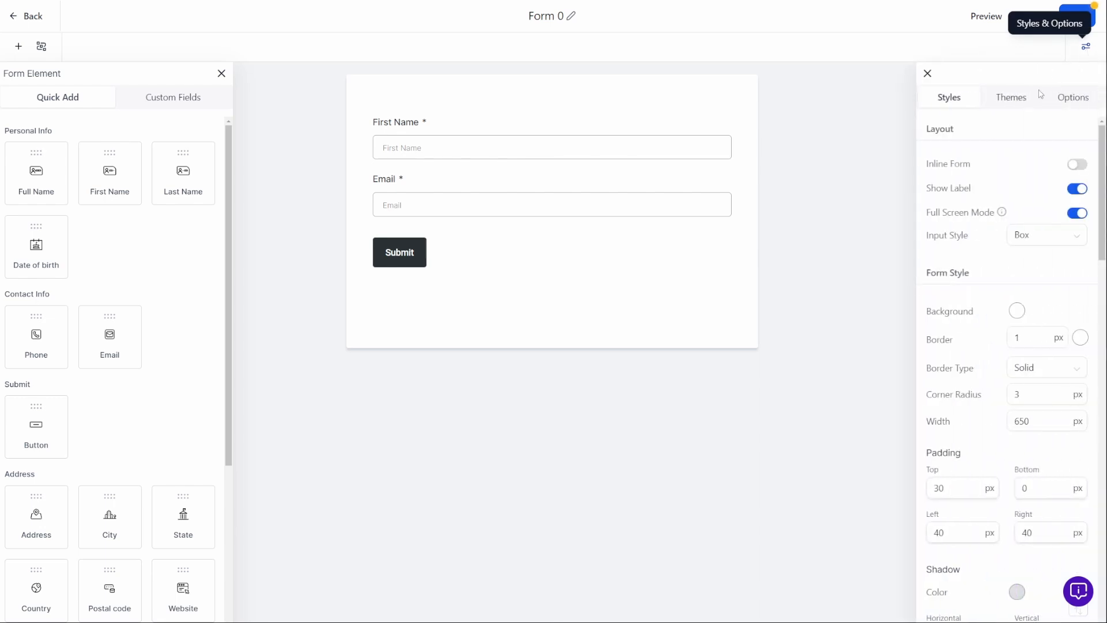
left_click(1010, 103)
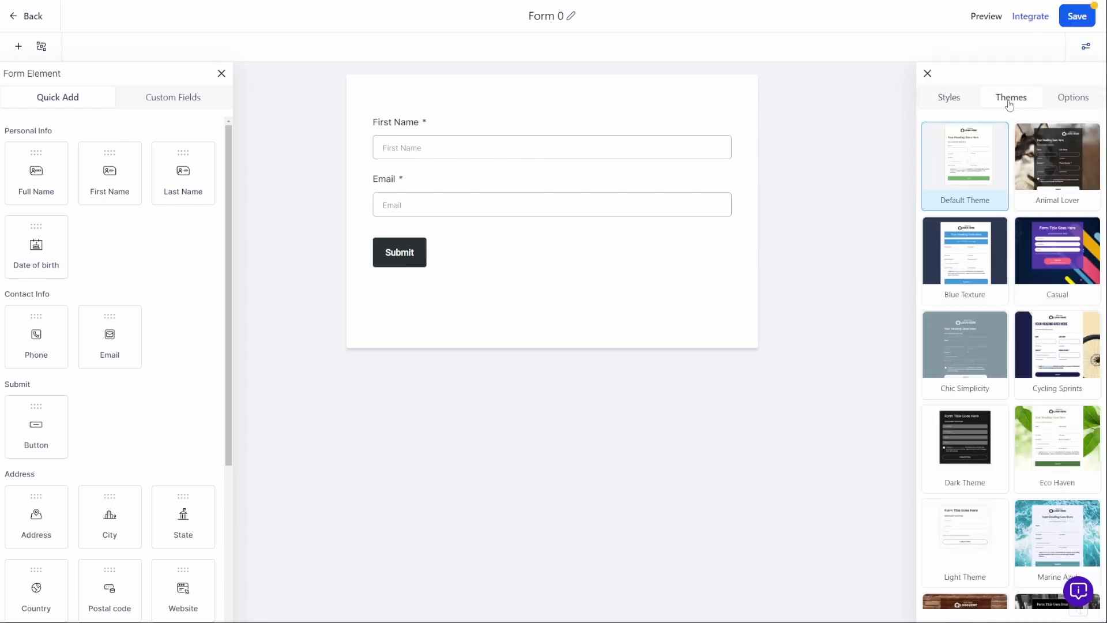
scroll(979, 169, "down", 6)
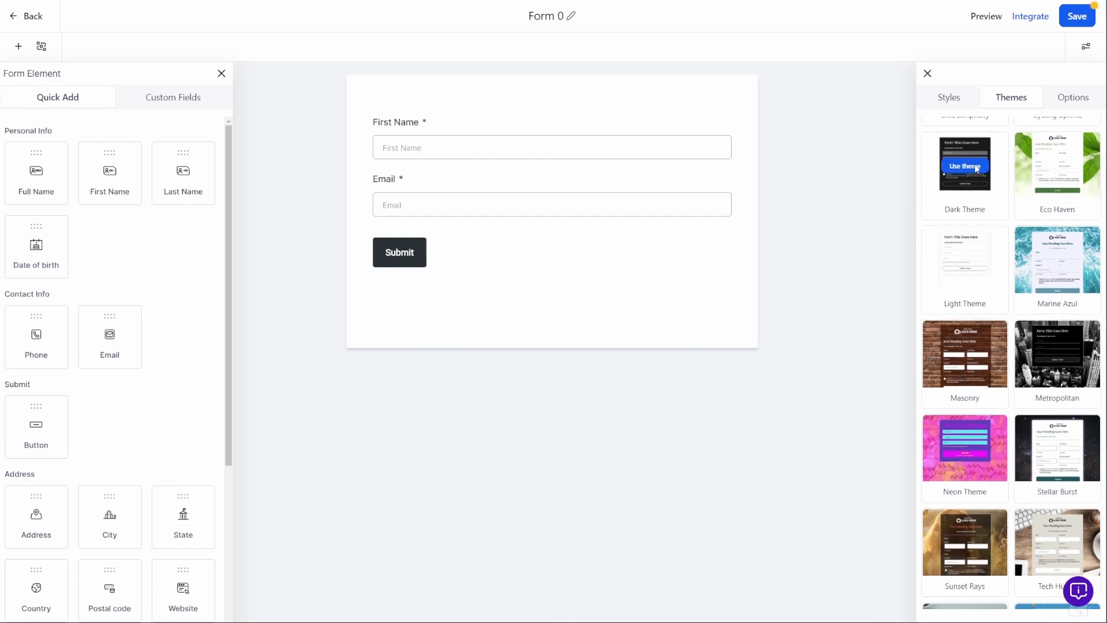
mouse_move(965, 190)
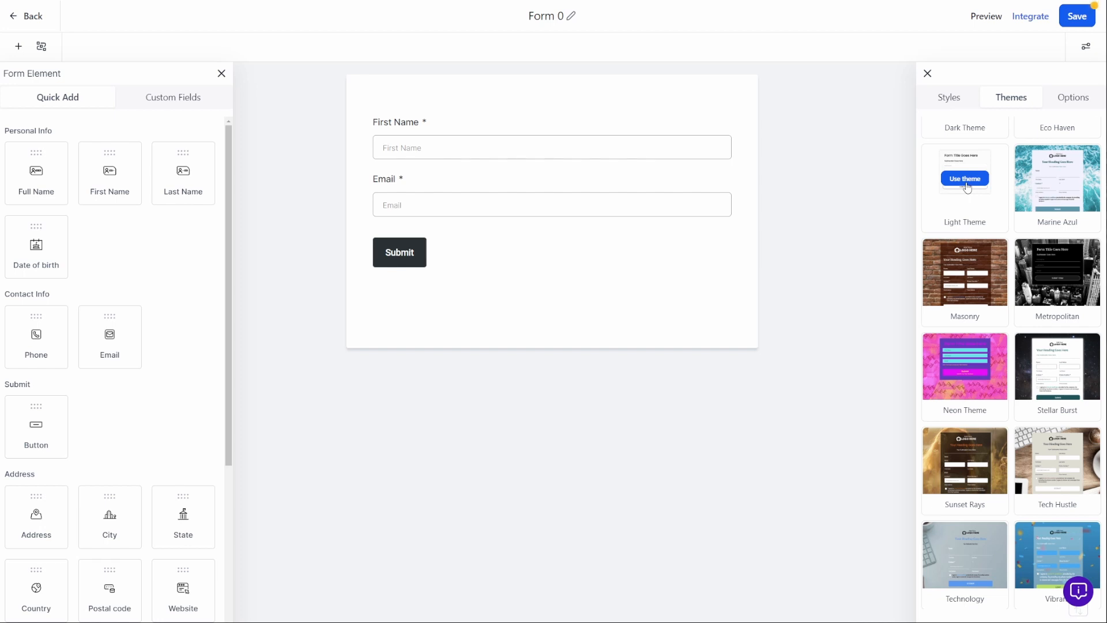
scroll(968, 188, "down", 2)
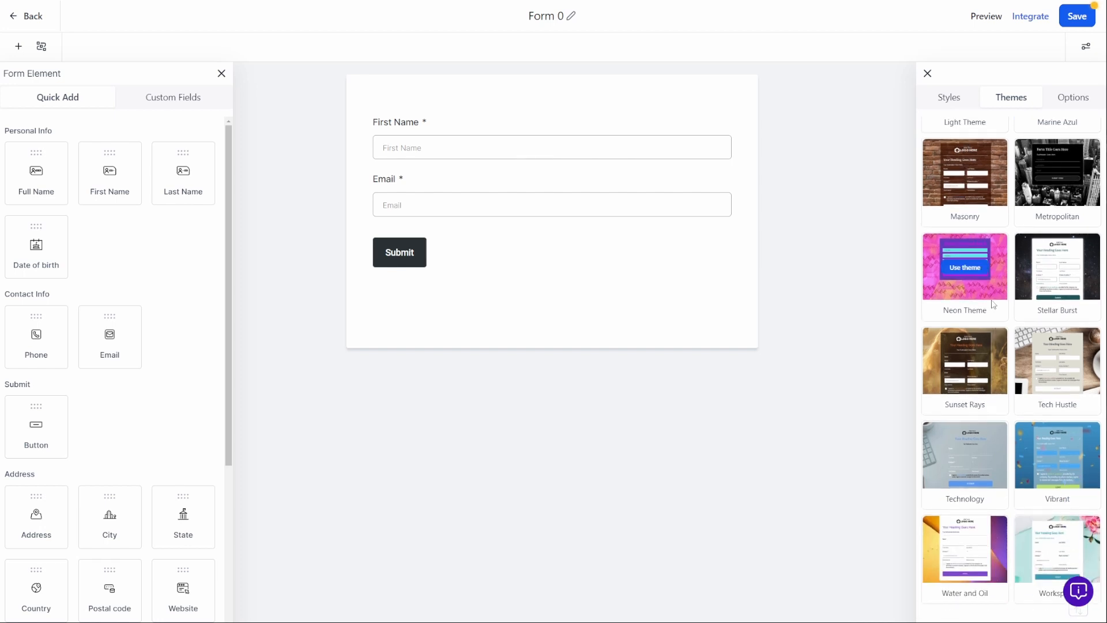
left_click(965, 551)
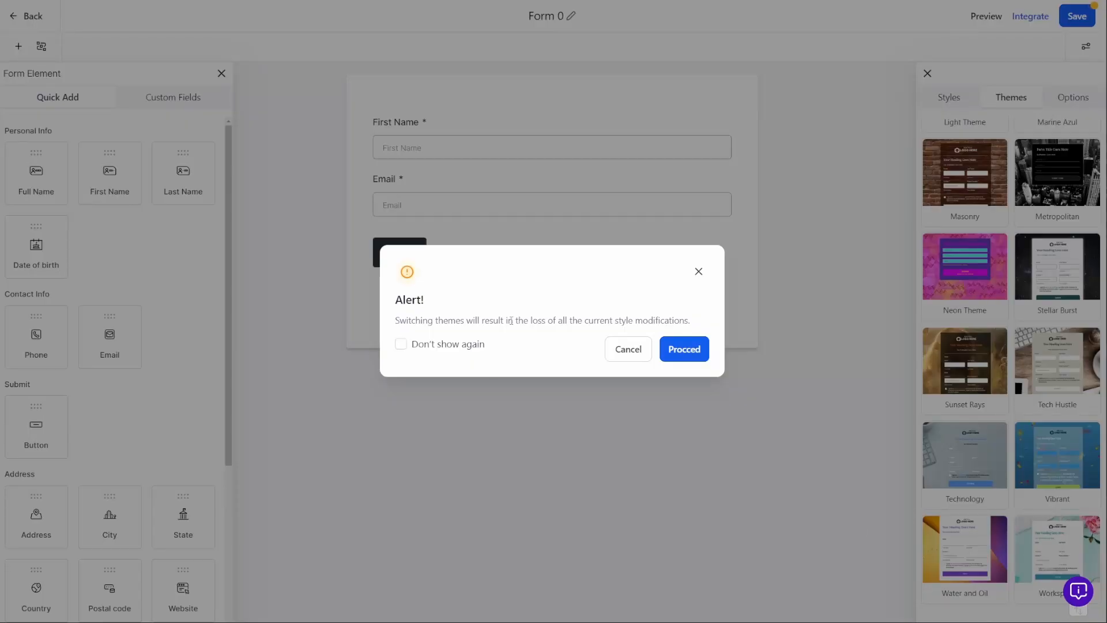
left_click(690, 351)
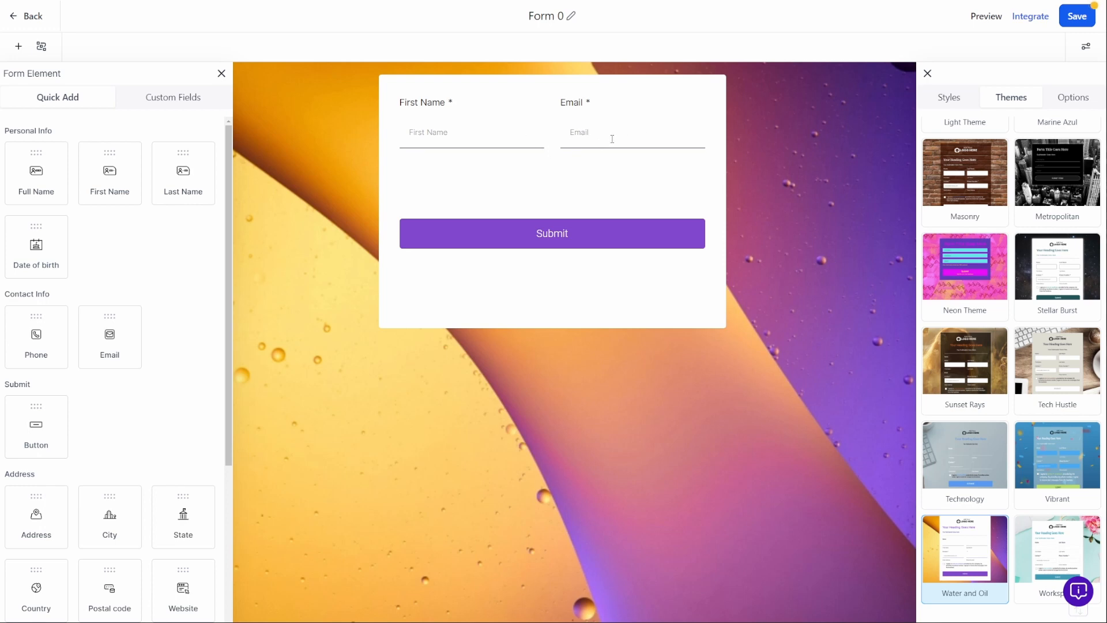
left_click(927, 75)
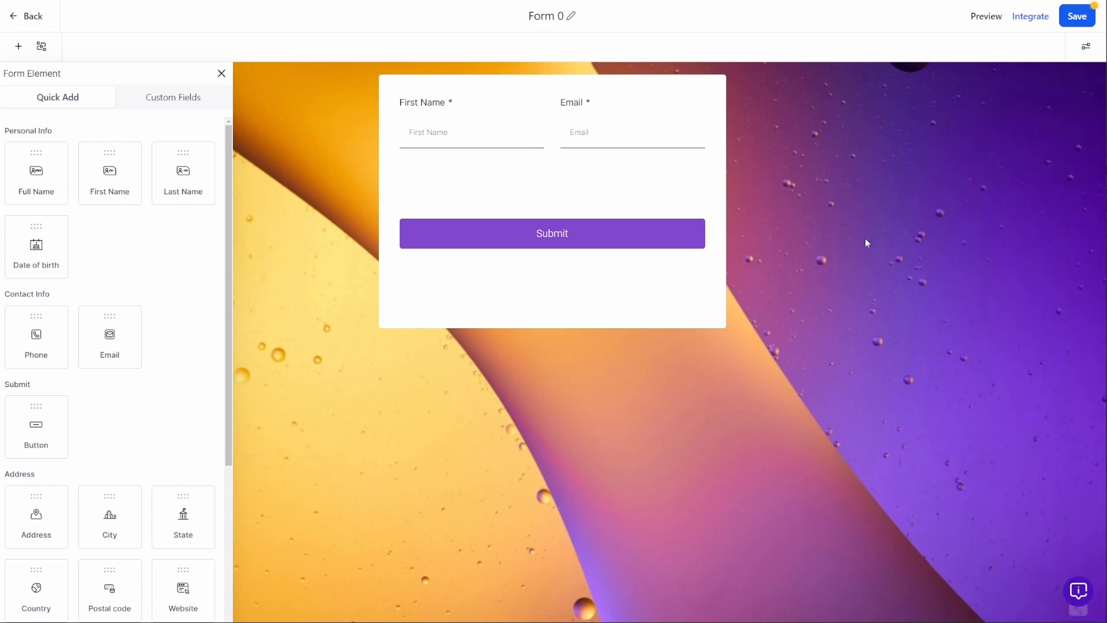
- Rename the form as "Subscriber Form" and save it
left_click(545, 22)
type("Subscriber Form")
left_click(1071, 19)
- Review the form's integration options, including embed layouts, trigger and activation settings, embed code and form link
left_click(1031, 17)
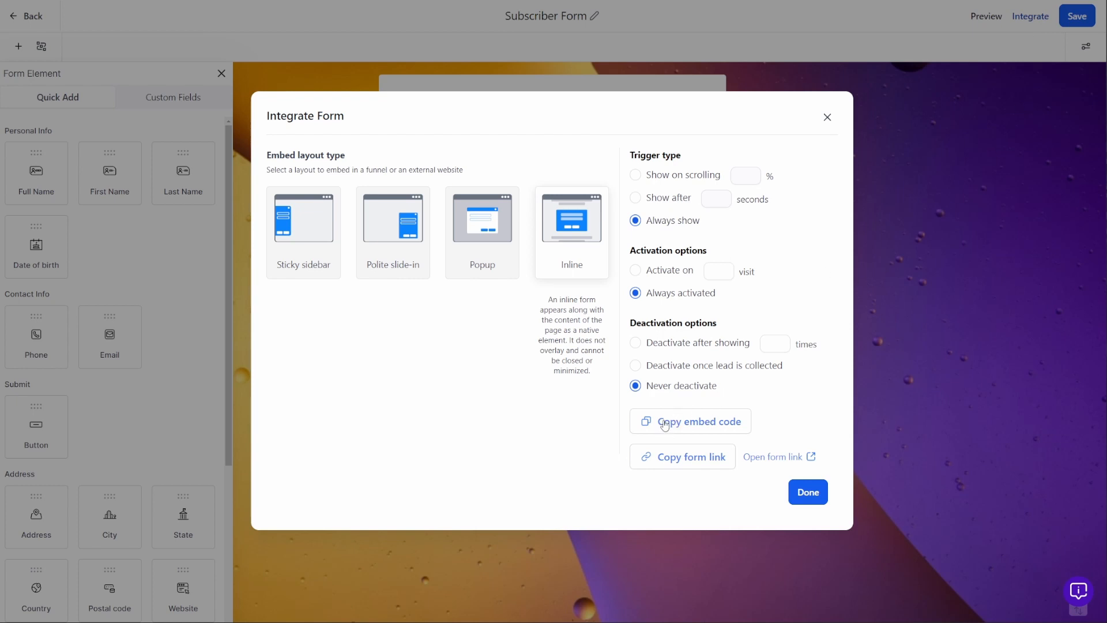
mouse_move(288, 229)
left_click(808, 494)
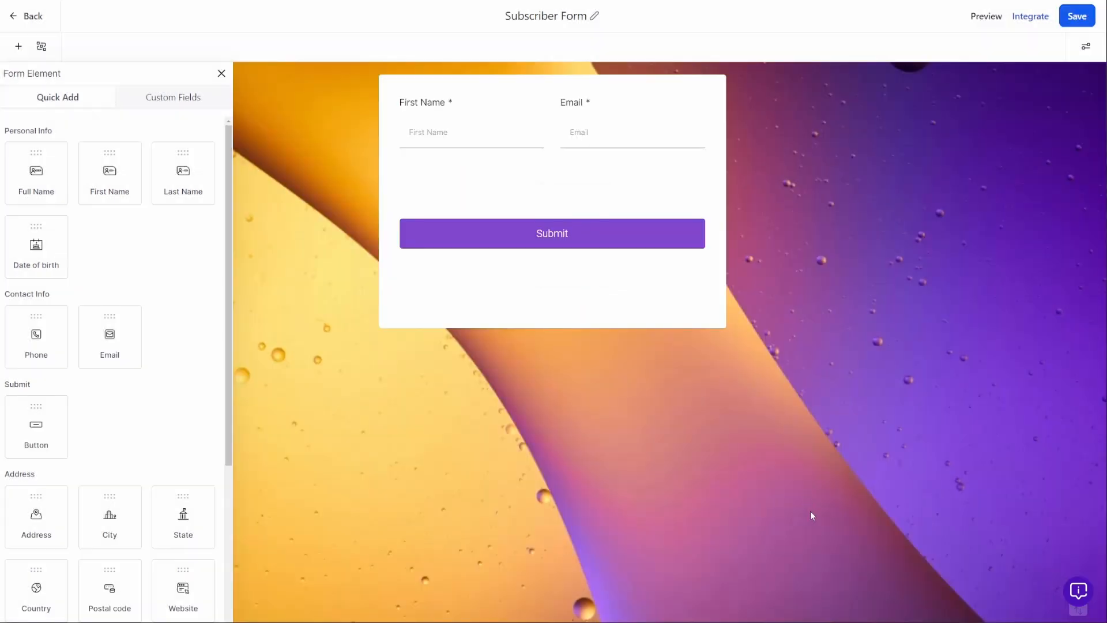
- Leave the form builder and create an automation workflow from scratch named "Subscriber Form Workflow"
left_click(23, 19)
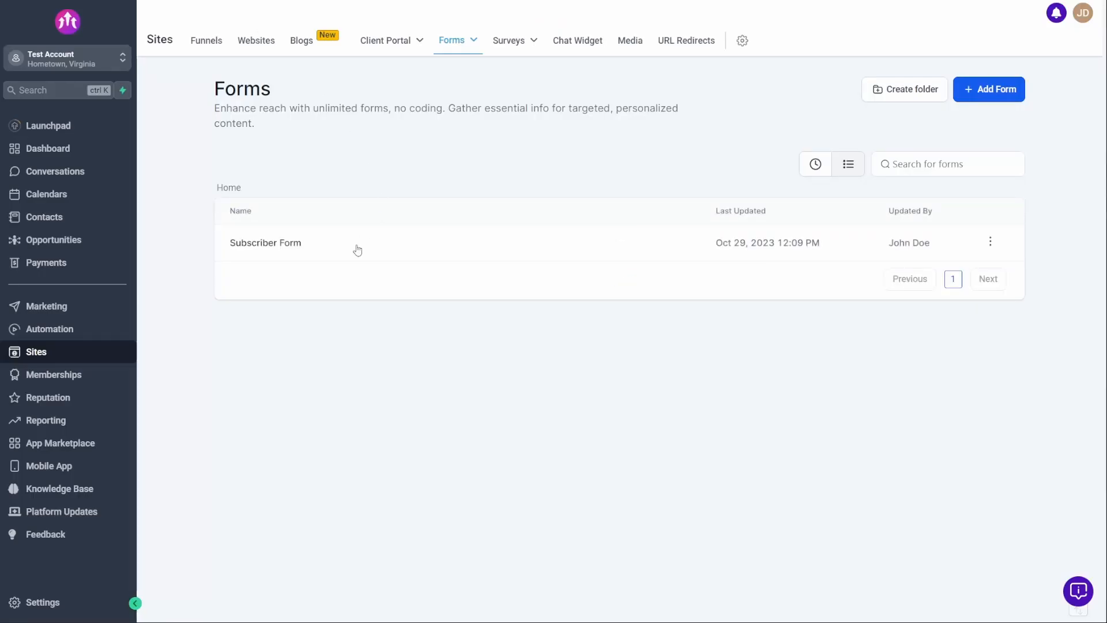
left_click(112, 332)
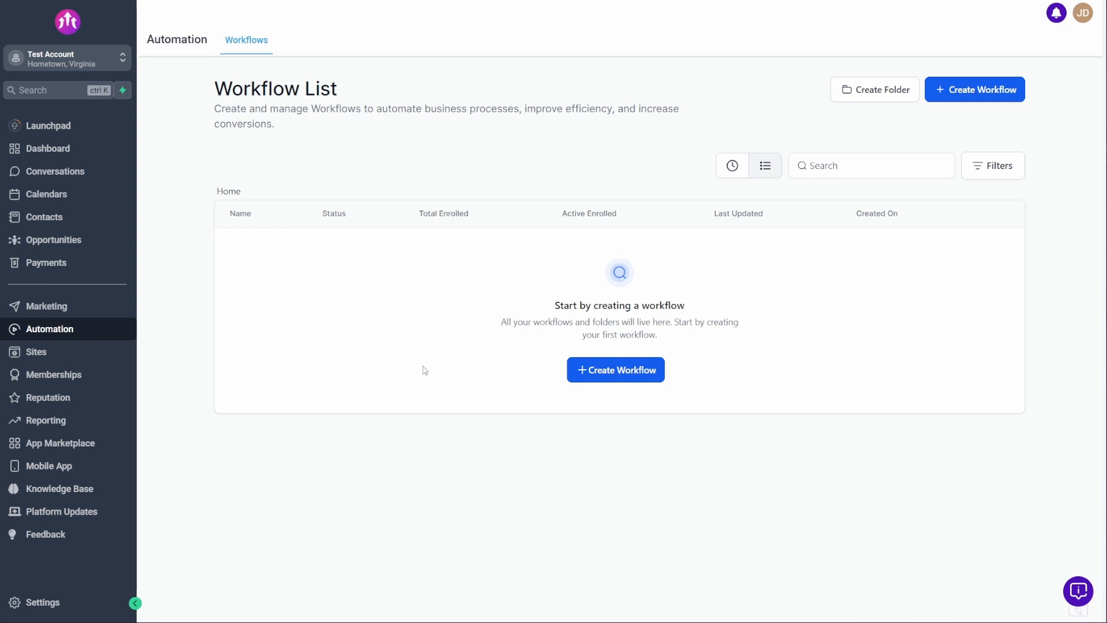
left_click(624, 371)
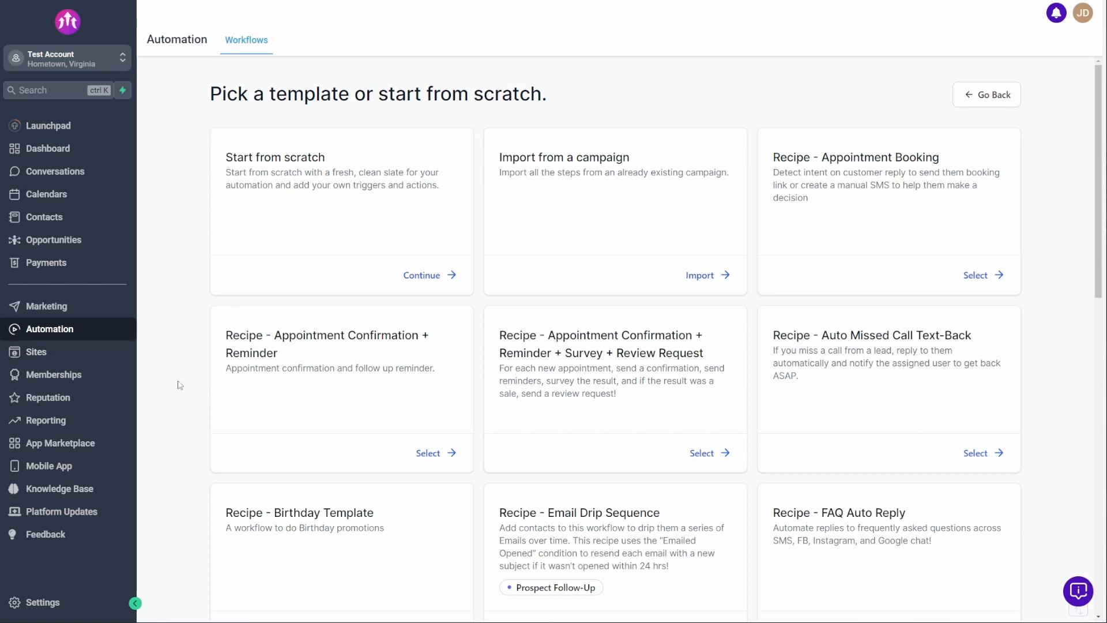
scroll(712, 332, "down", 6)
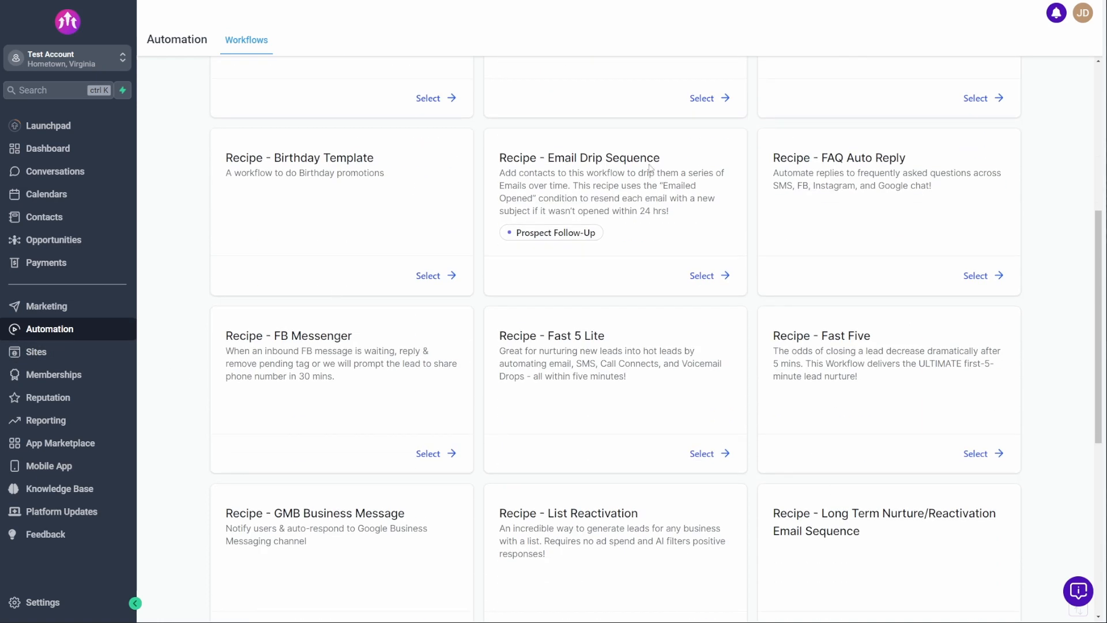
scroll(686, 315, "up", 6)
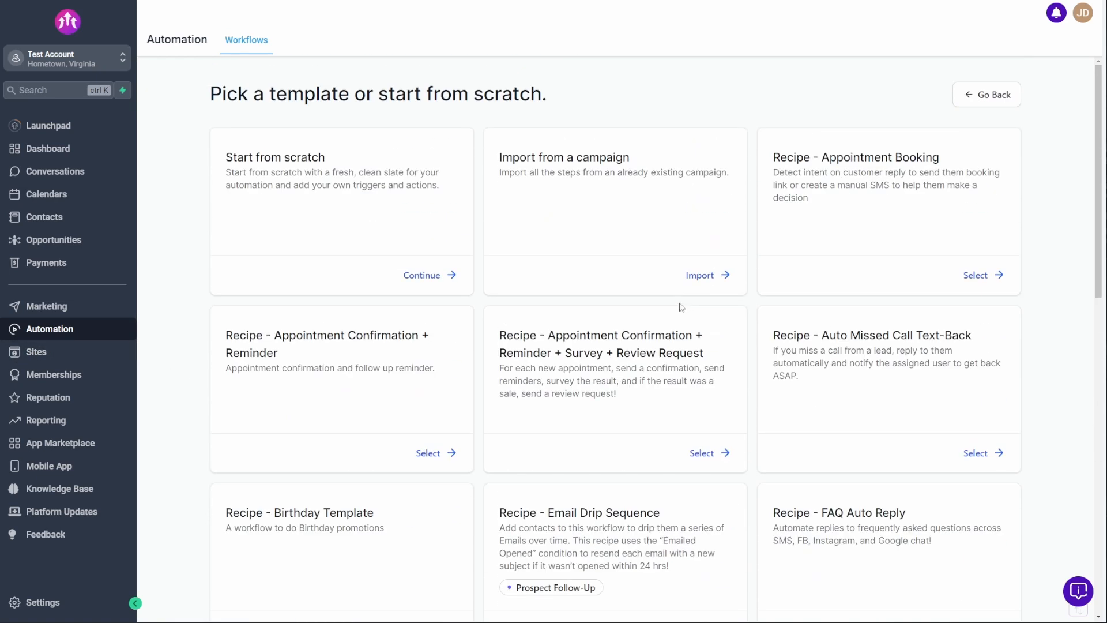
left_click(451, 275)
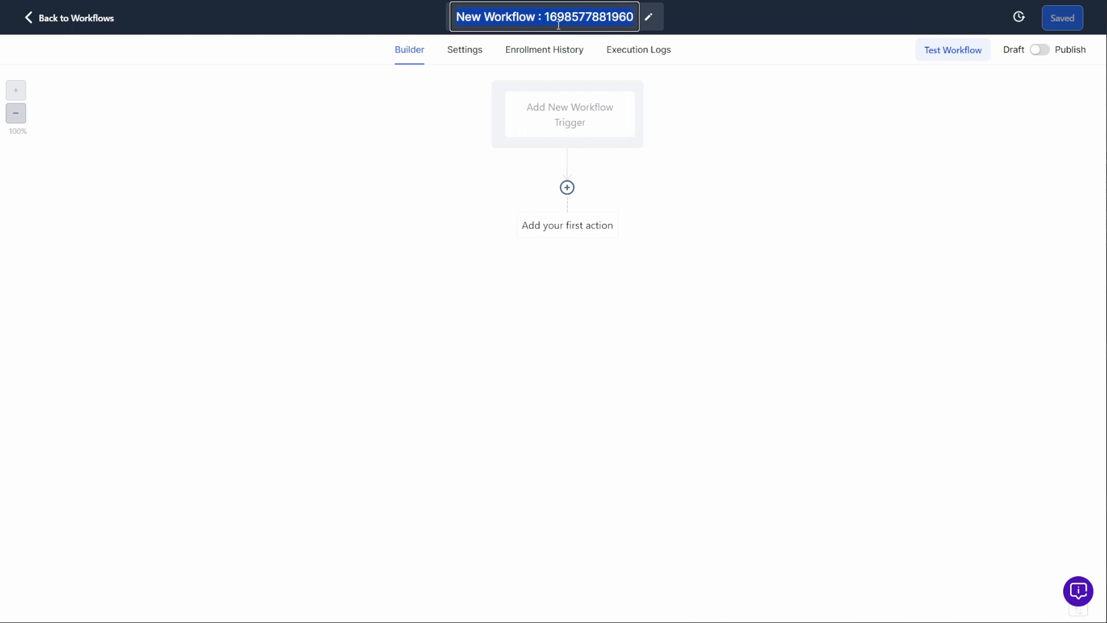
type("Subscriber Form ")
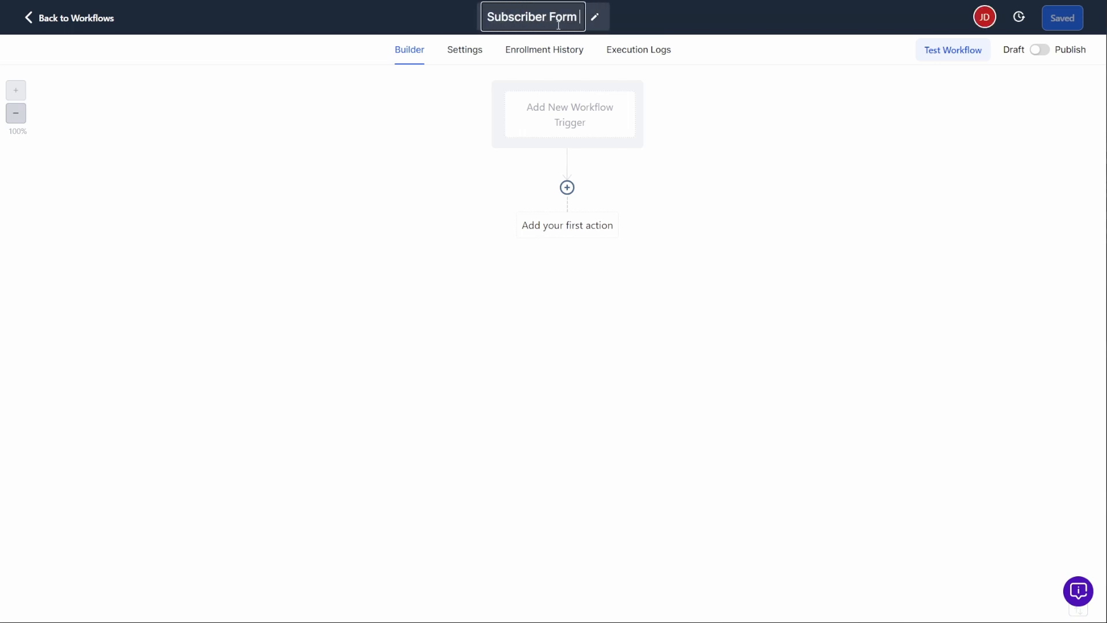
type("Workflow")
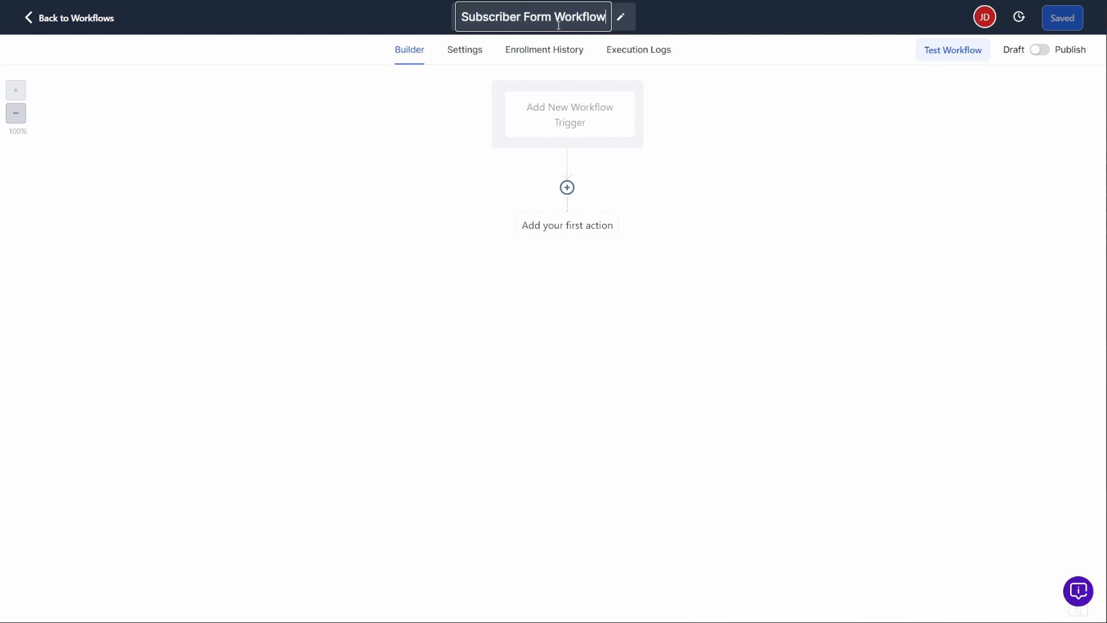
left_click(379, 147)
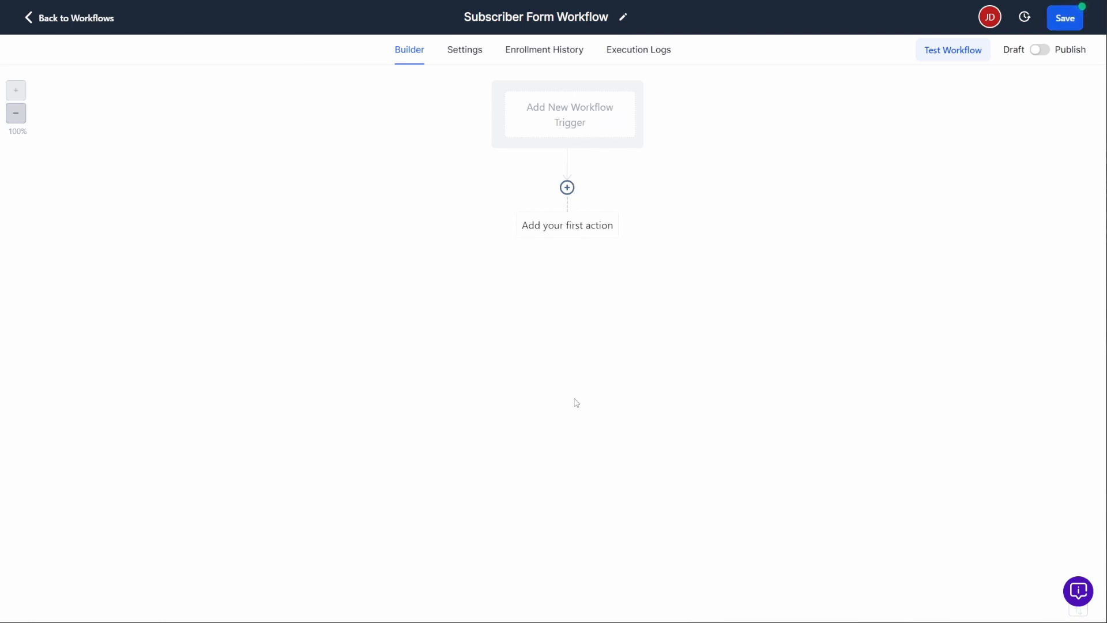
- Search the workflow triggers for "form" and choose Form Submitted as the new trigger
left_click(602, 117)
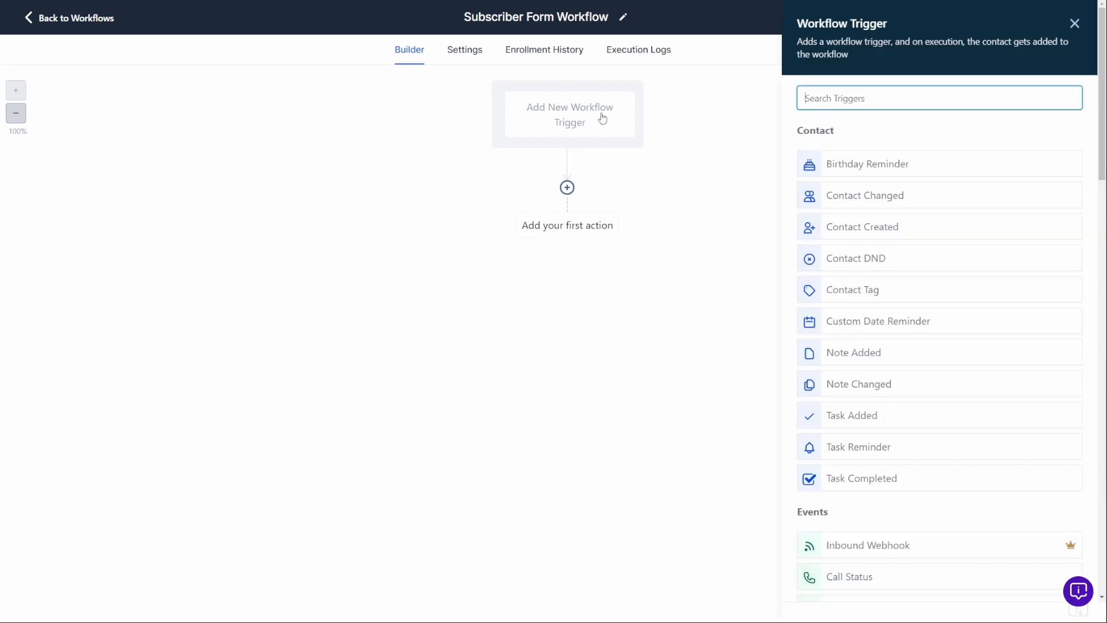
type("form")
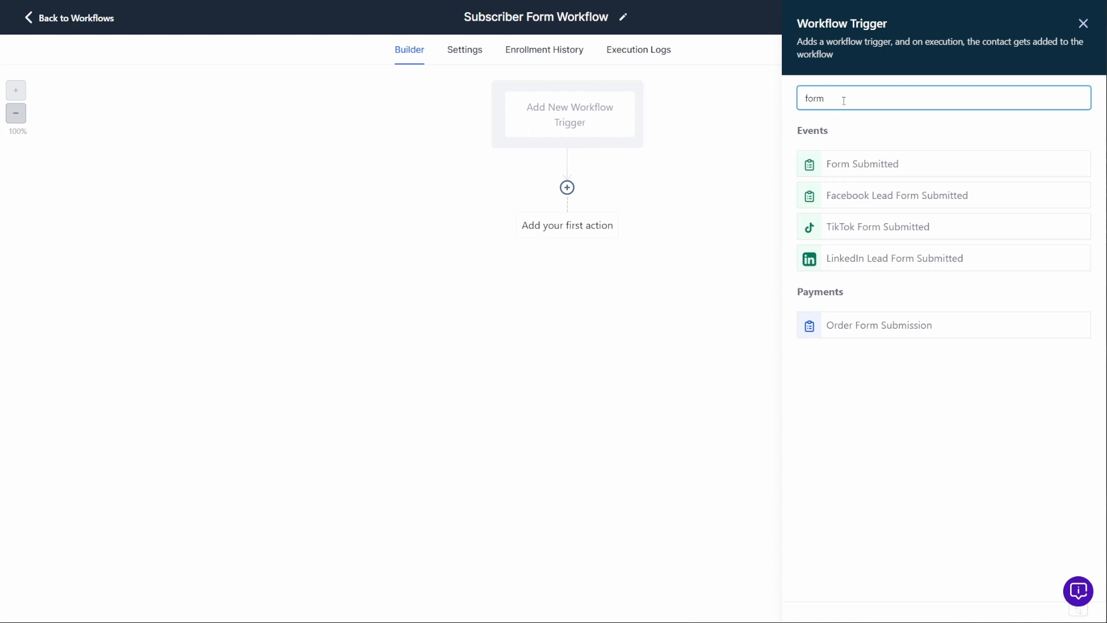
left_click(860, 167)
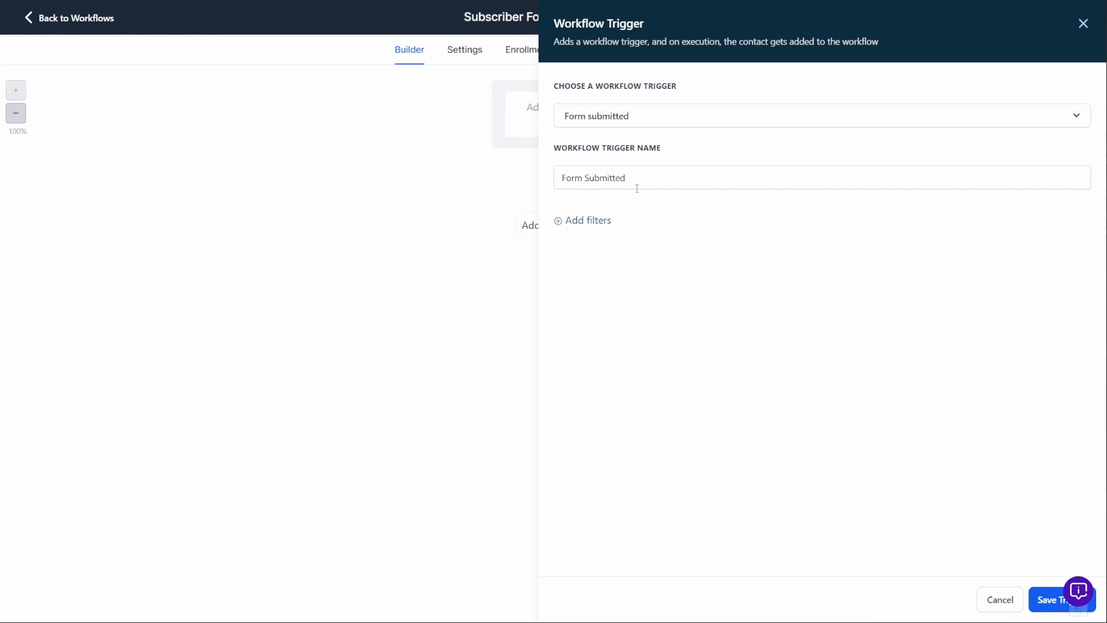
- Filter the Form Submitted trigger so that Form is Subscriber Form, and save the trigger
left_click(588, 222)
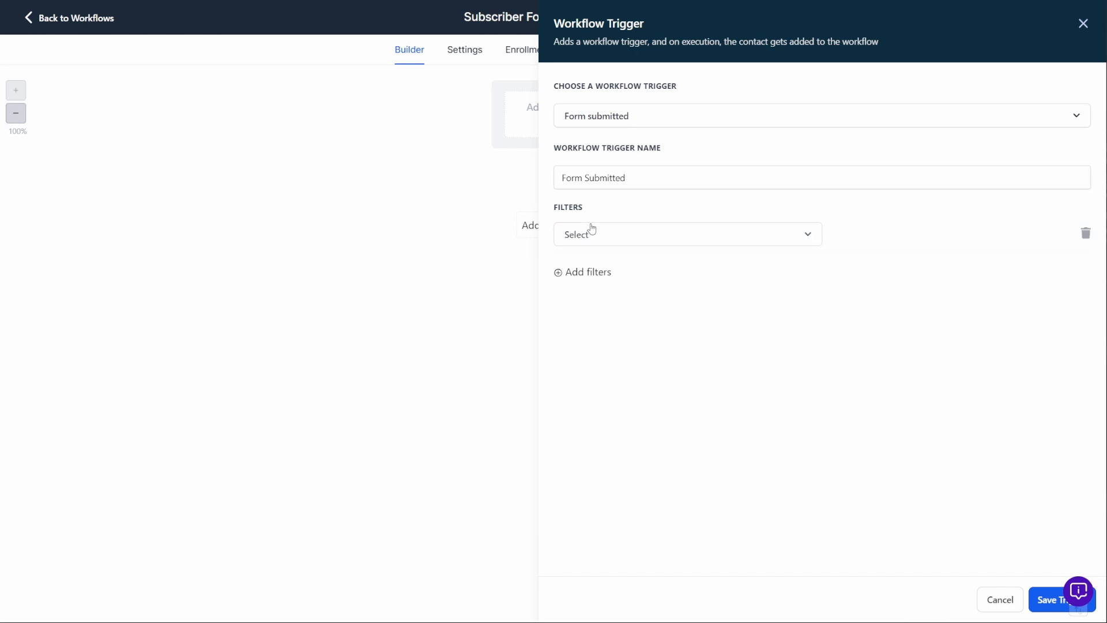
left_click(662, 238)
left_click(623, 322)
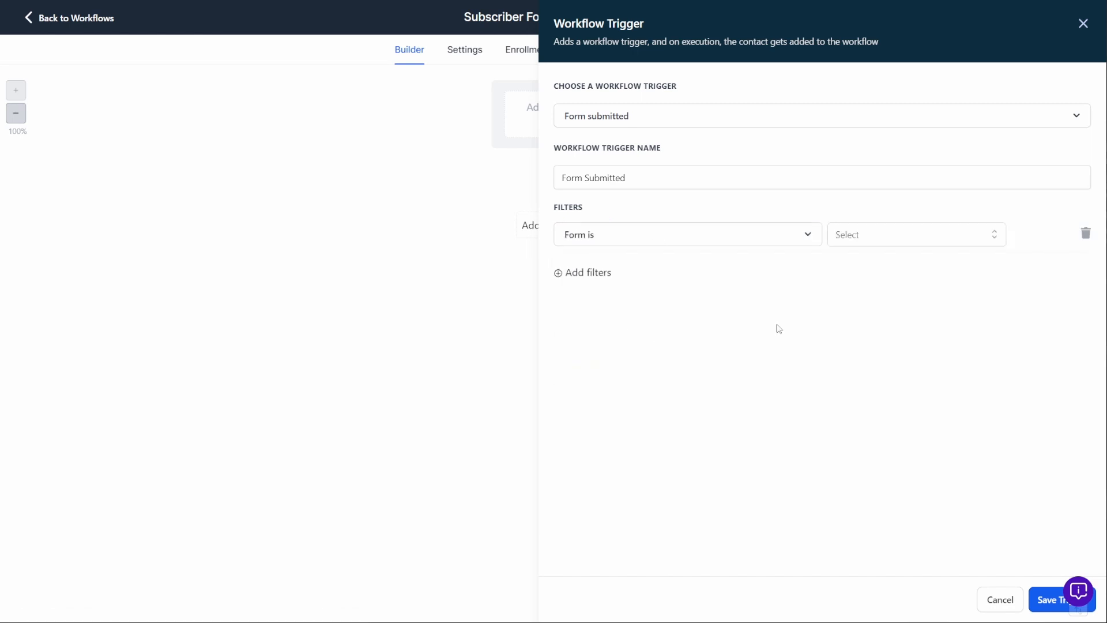
left_click(852, 242)
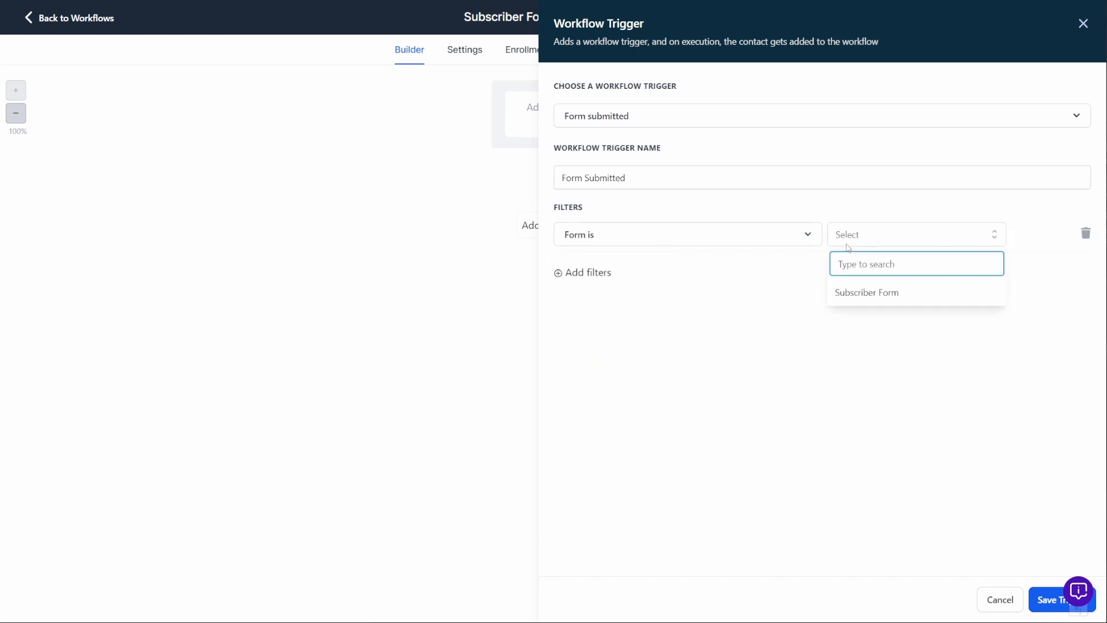
left_click(863, 293)
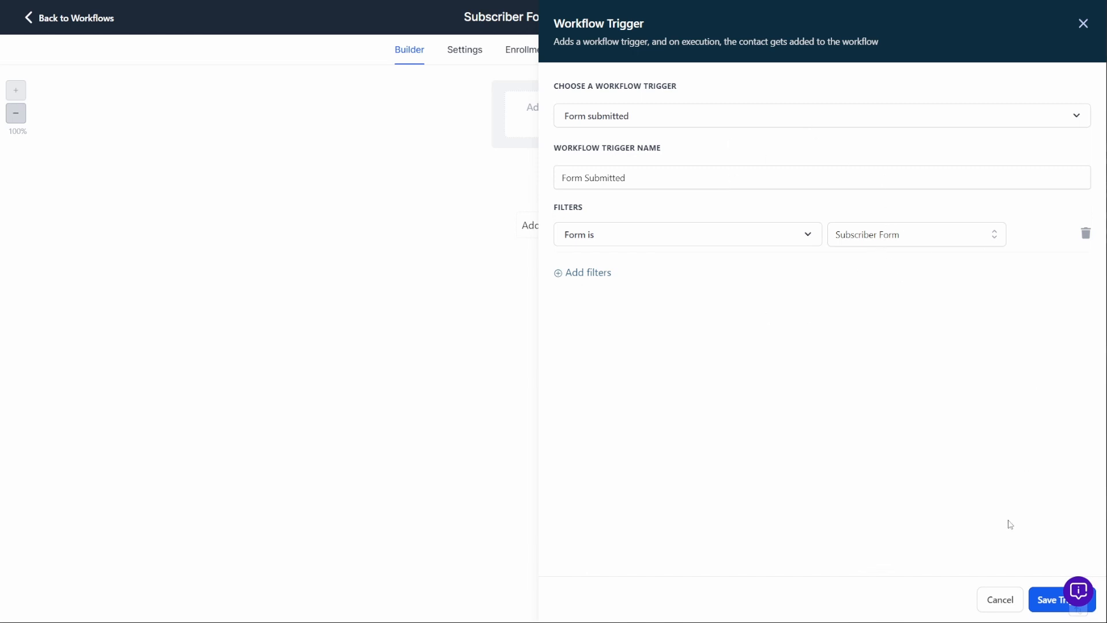
left_click(1039, 599)
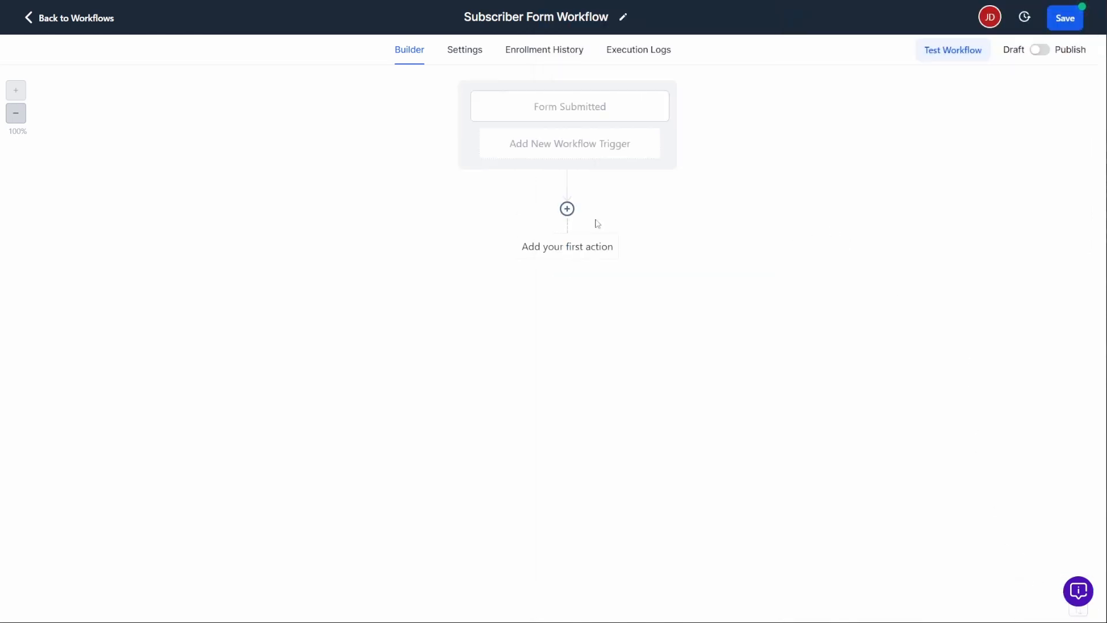
- Search the workflow actions for "tag", choose Add Contact Tag as the first action and select the subscriber tag
left_click(567, 210)
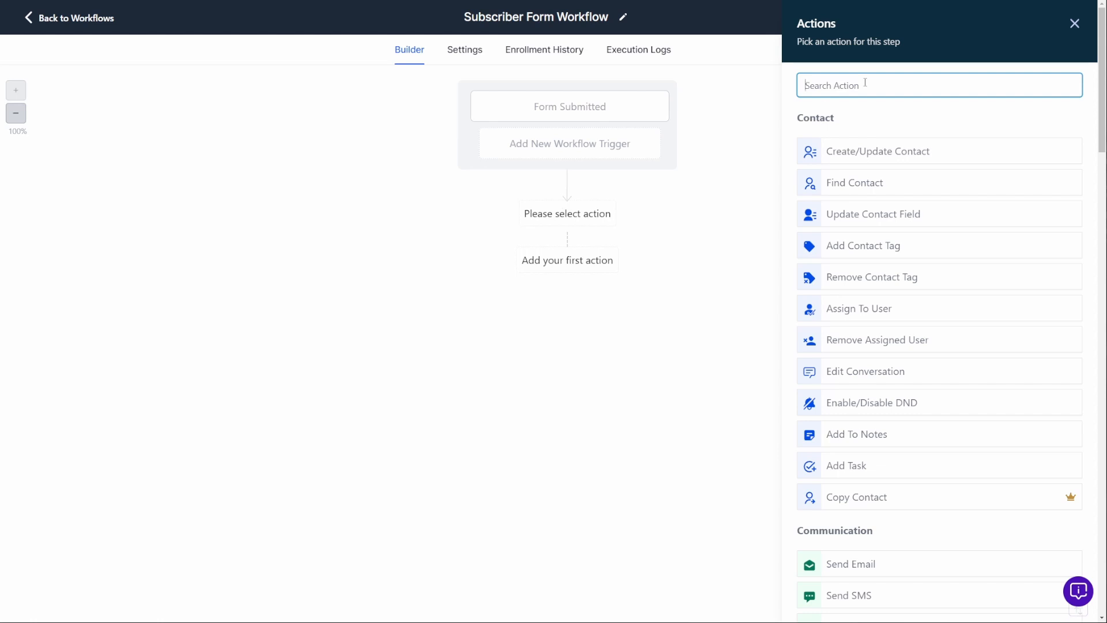
type("tag")
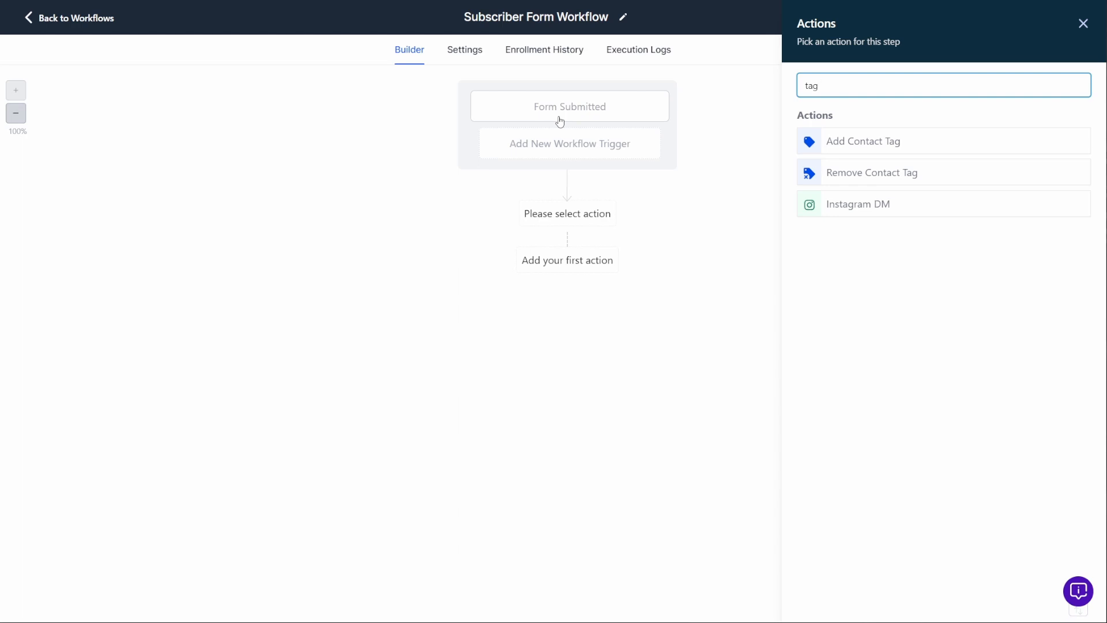
left_click(852, 150)
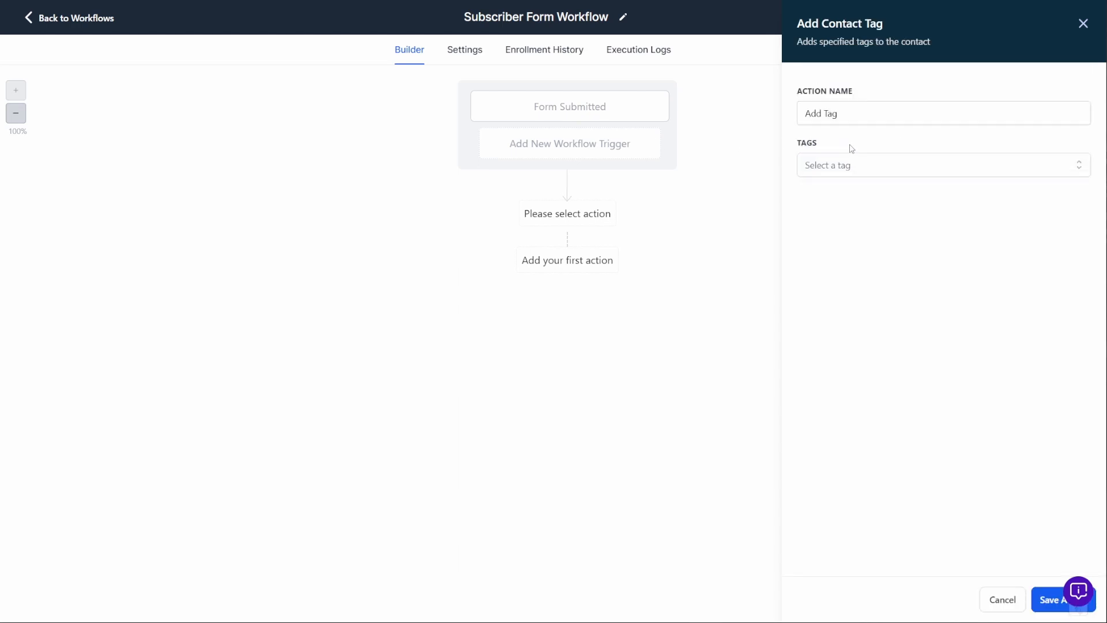
left_click(845, 170)
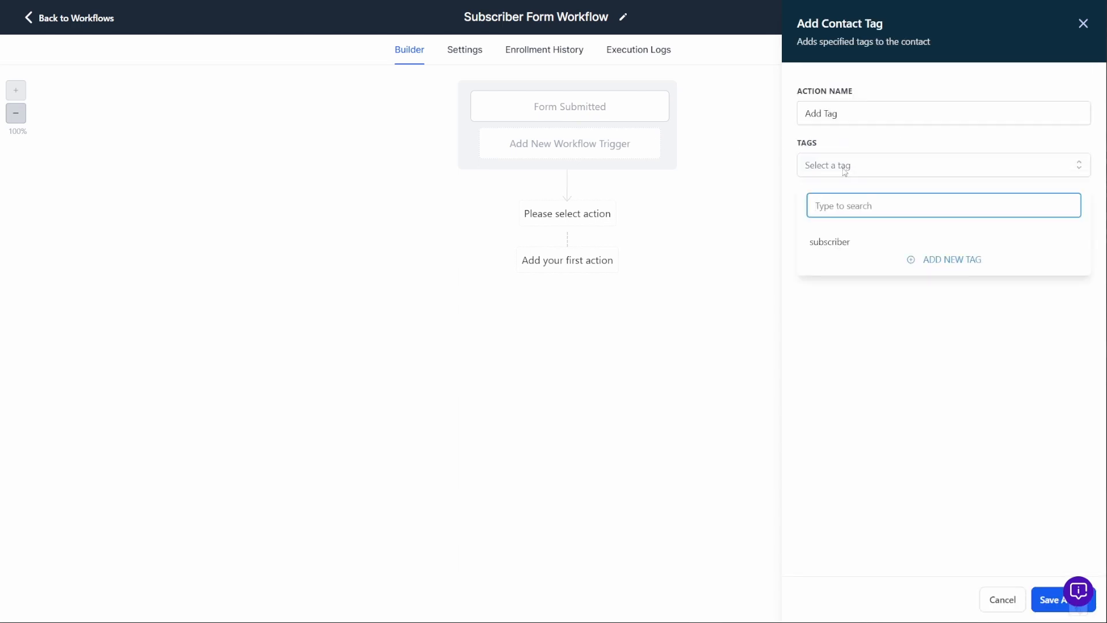
left_click(837, 243)
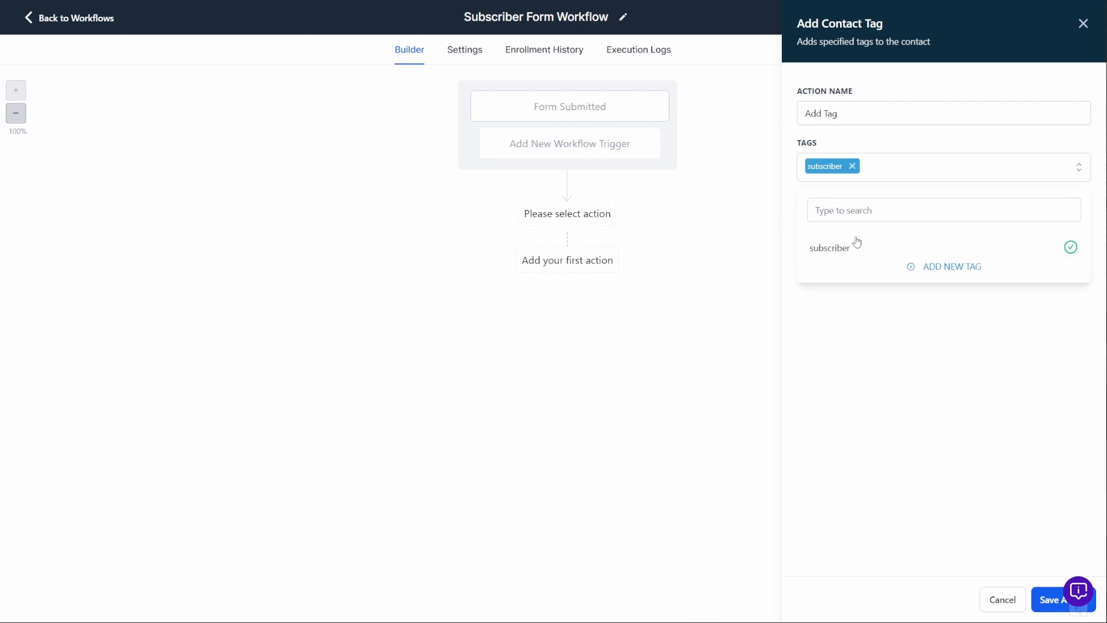
left_click(846, 332)
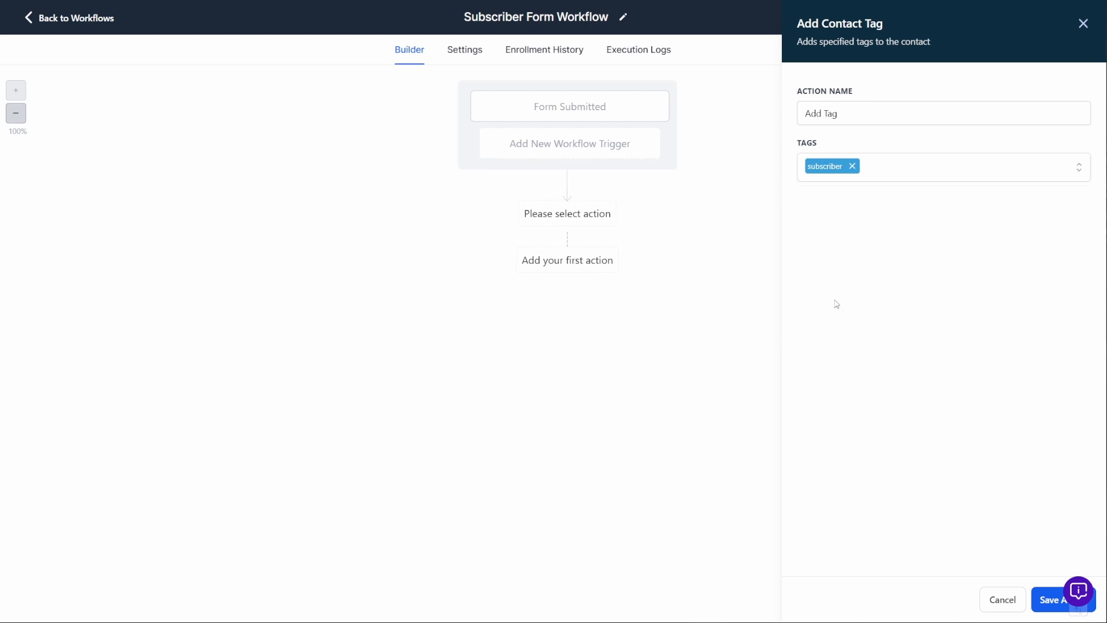
- Rename the tag action as "Add Subscriber Tag" and save it
left_click(823, 113)
type("Subscribe")
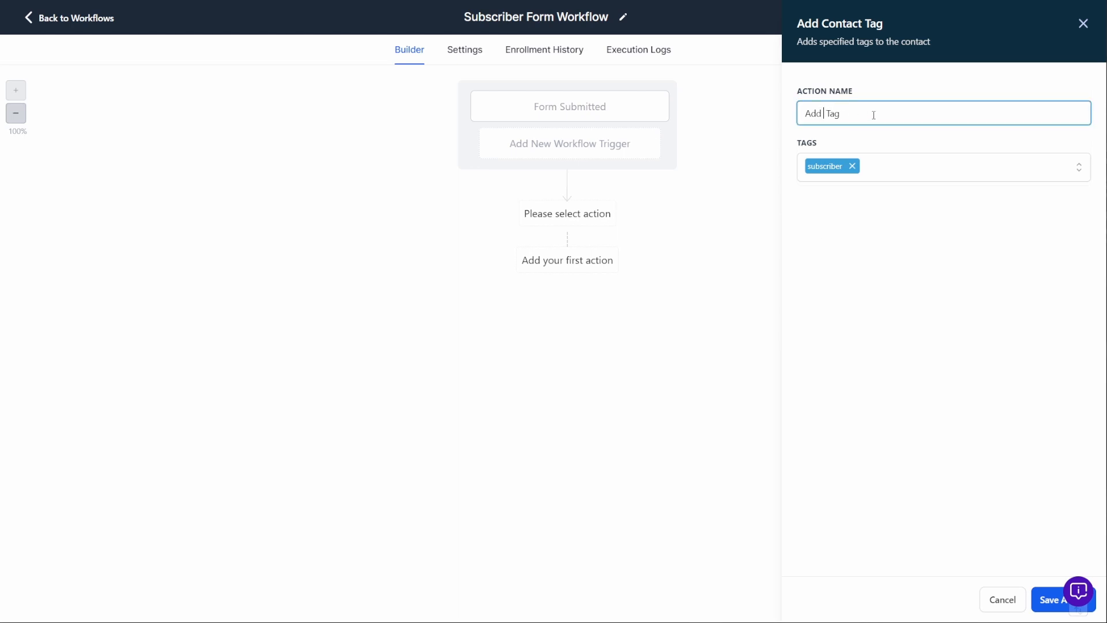
type("r")
left_click(1041, 598)
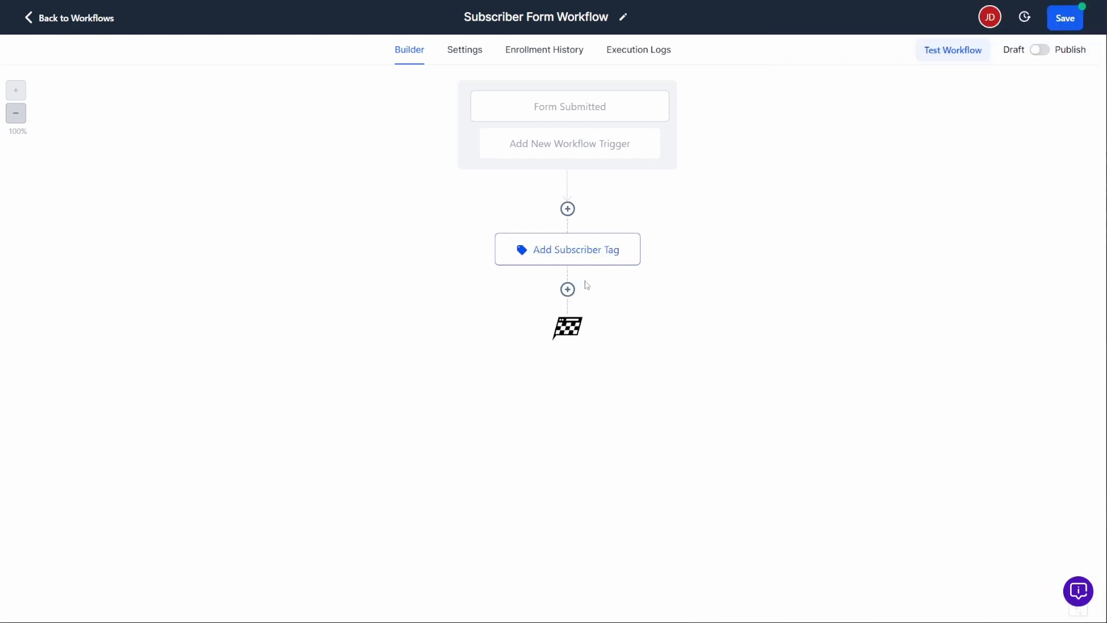
- Add a Send Email action after the subscriber tag and set its From Name to the account's Name custom value
left_click(568, 290)
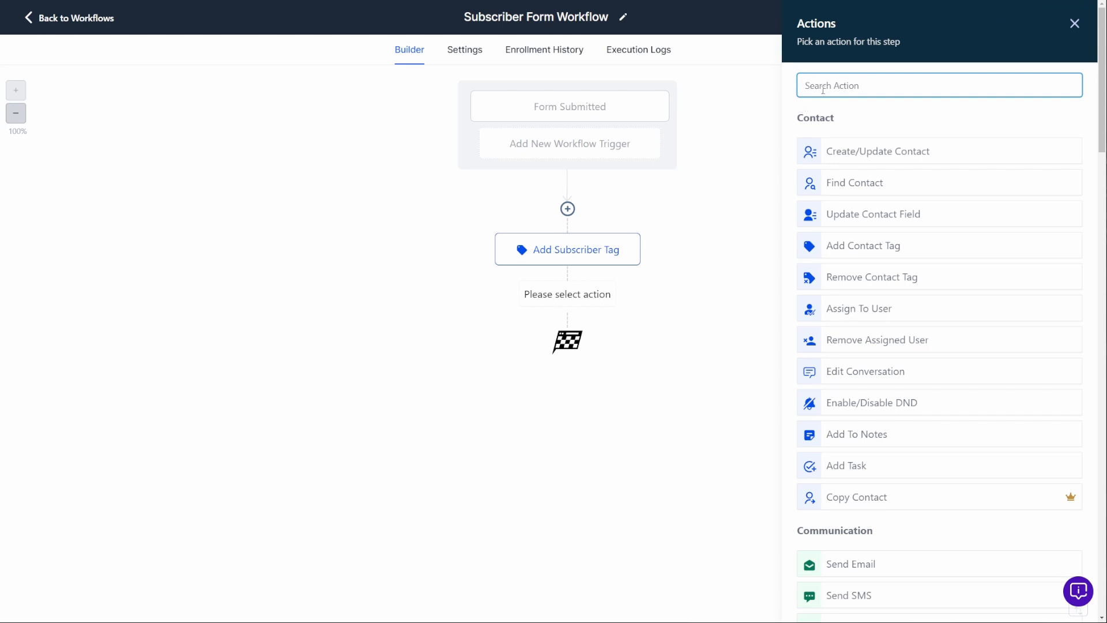
type("email")
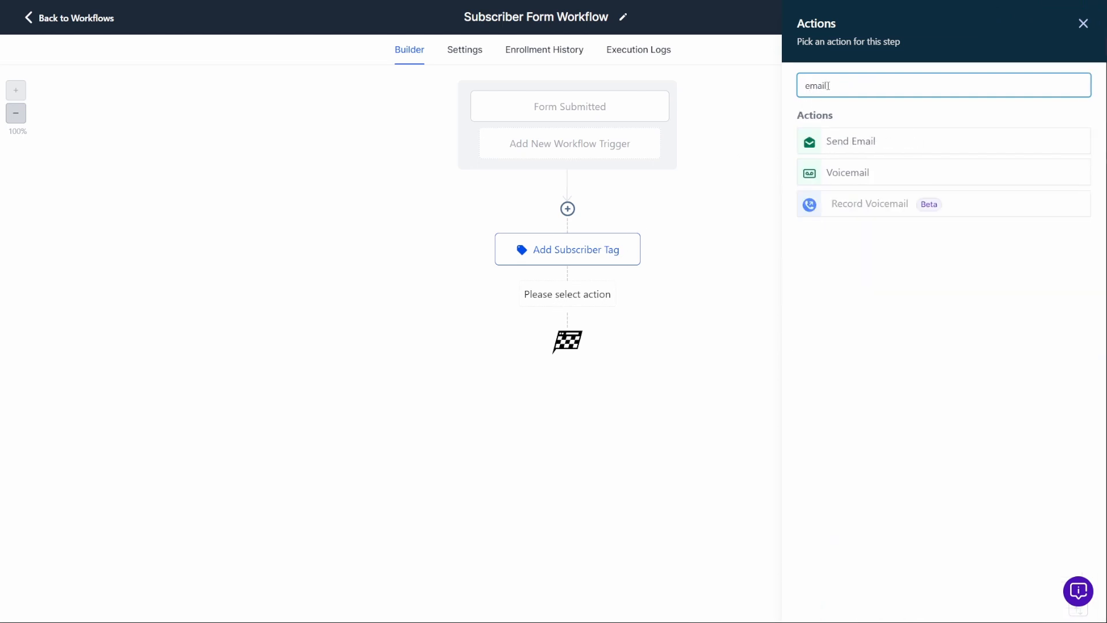
left_click(867, 140)
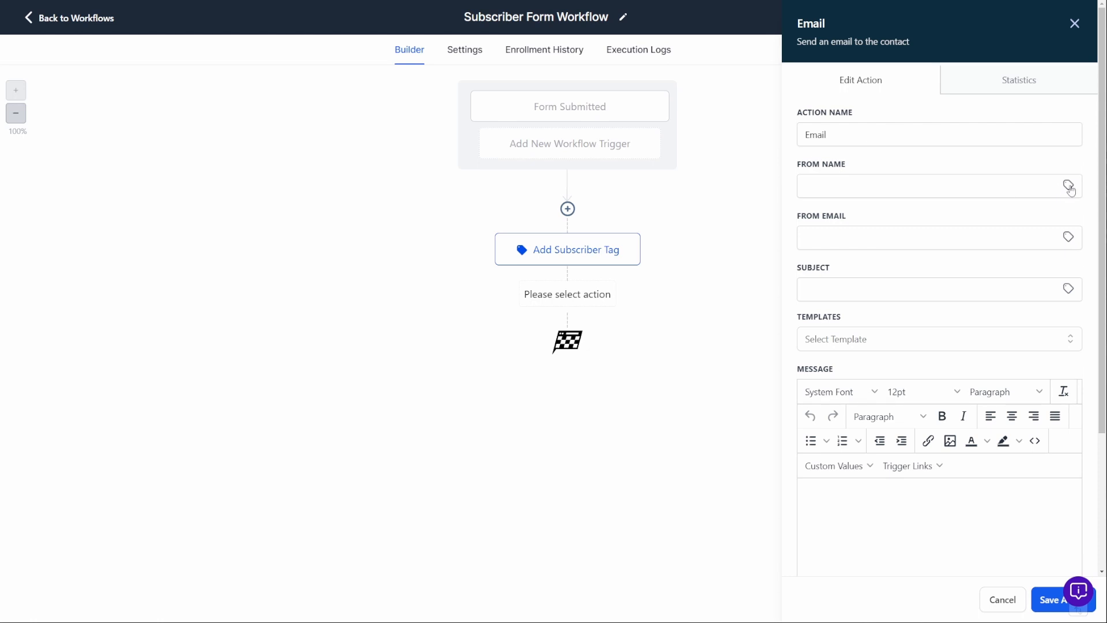
left_click(1070, 189)
left_click(1013, 340)
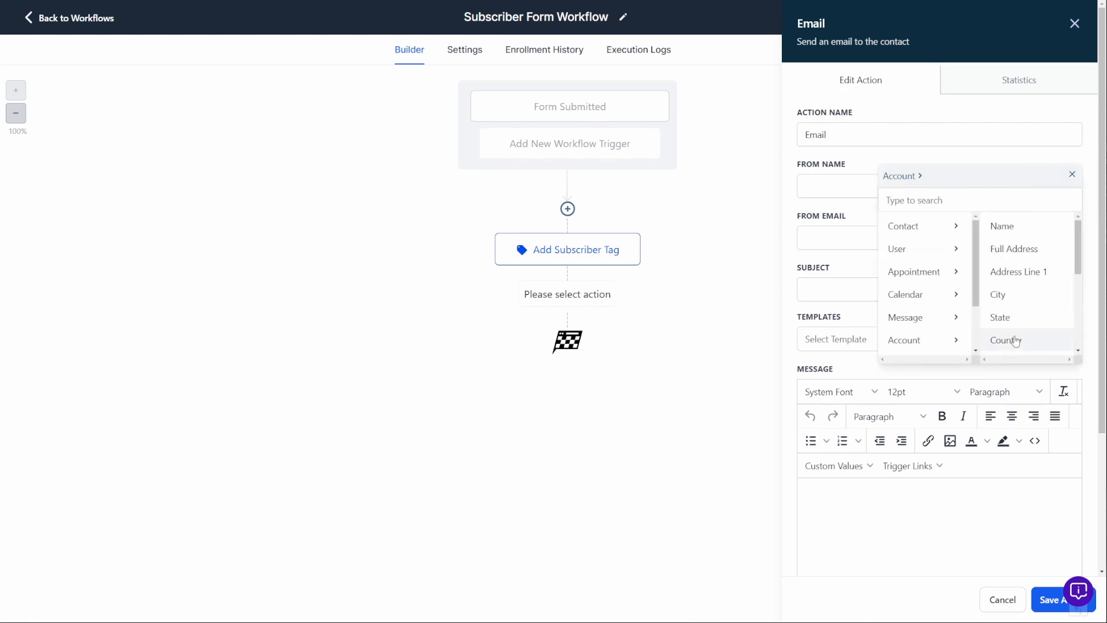
left_click(1031, 234)
- Set the From Email to the account's Email custom value and the subject to "Welcome to my newsletter"
left_click(808, 230)
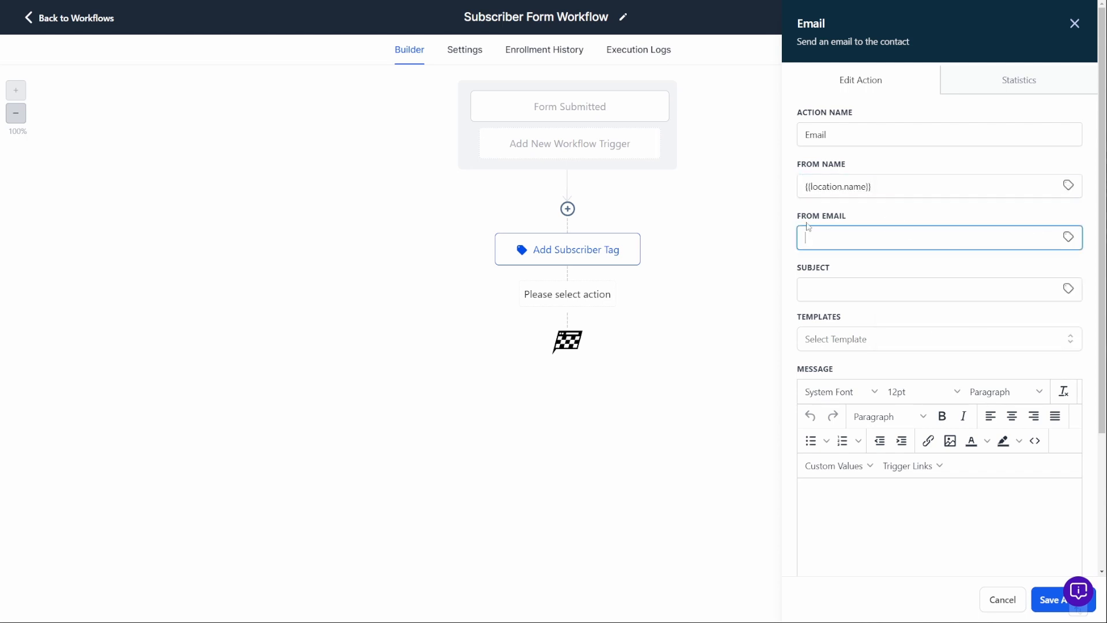
left_click(1069, 242)
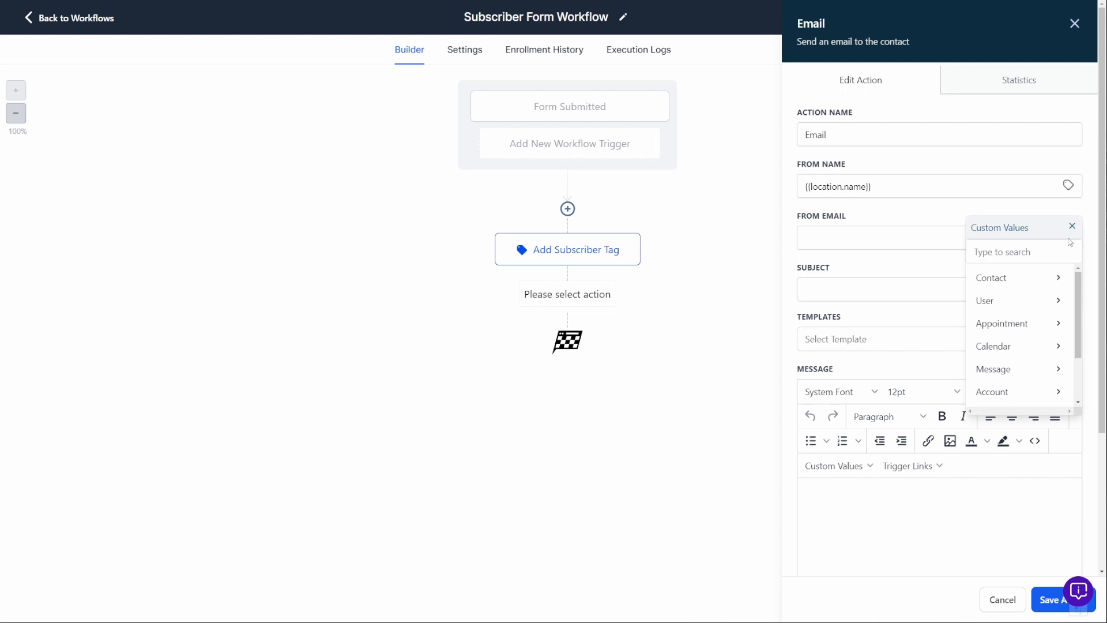
left_click(1015, 391)
scroll(1022, 361, "down", 2)
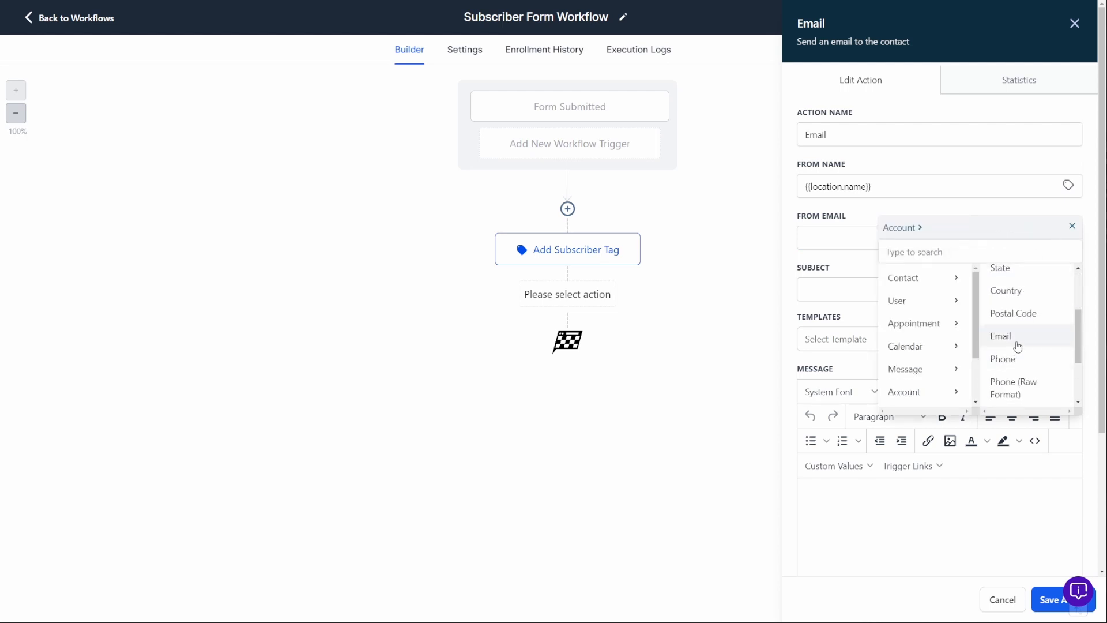
left_click(1018, 341)
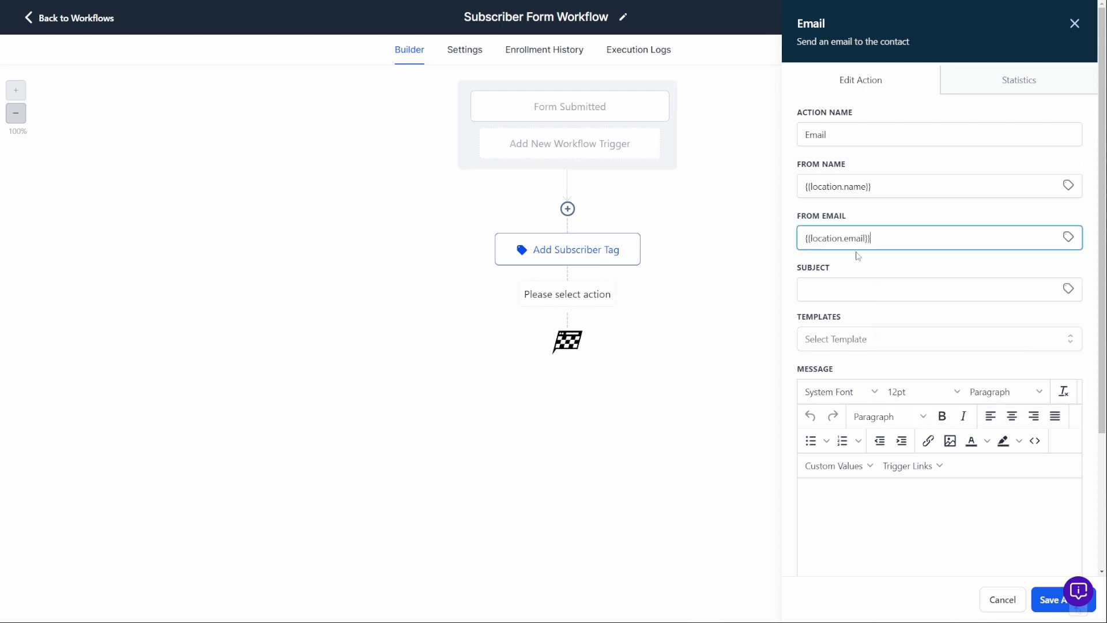
left_click(931, 291)
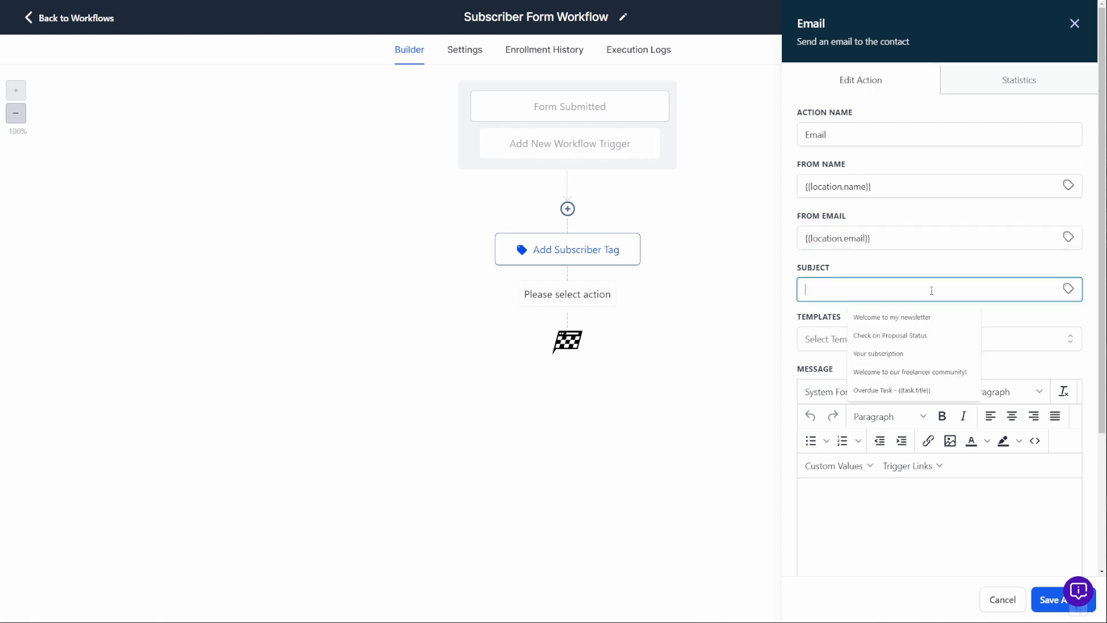
left_click(893, 317)
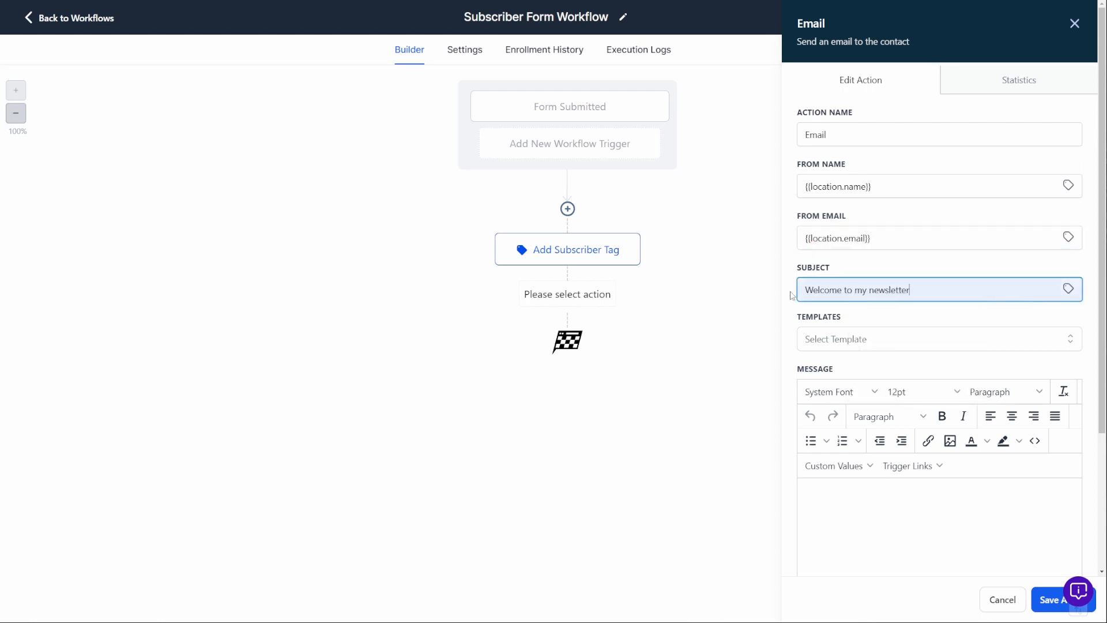
- Start the email message with the greeting "Hey", the contact's First Name custom value and a comma
left_click(835, 498)
scroll(834, 498, "down", 2)
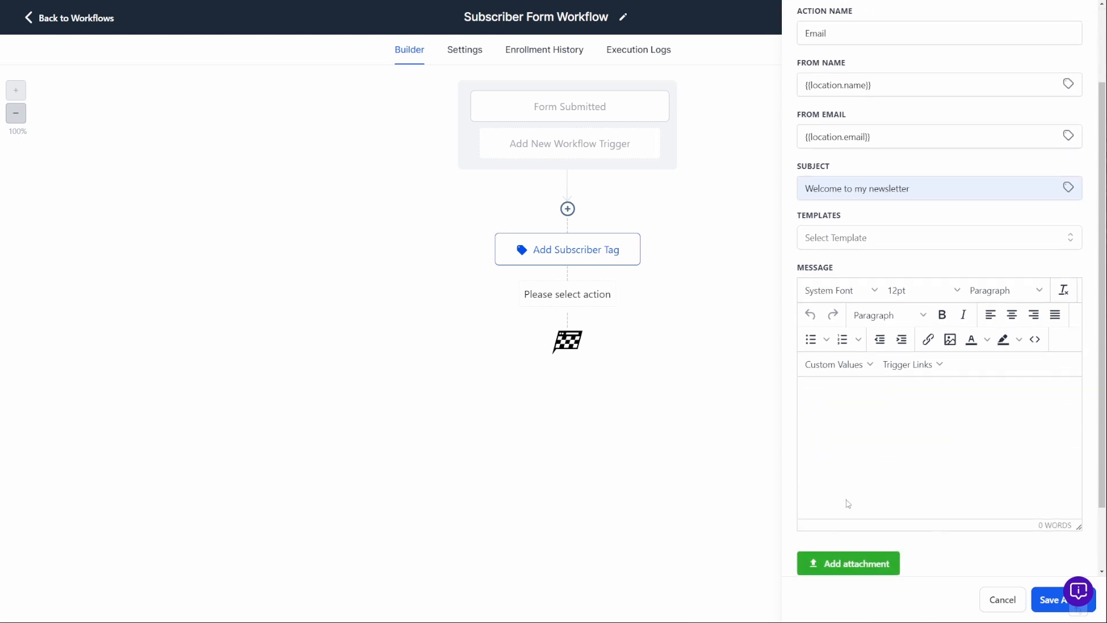
type("Hey")
left_click(863, 366)
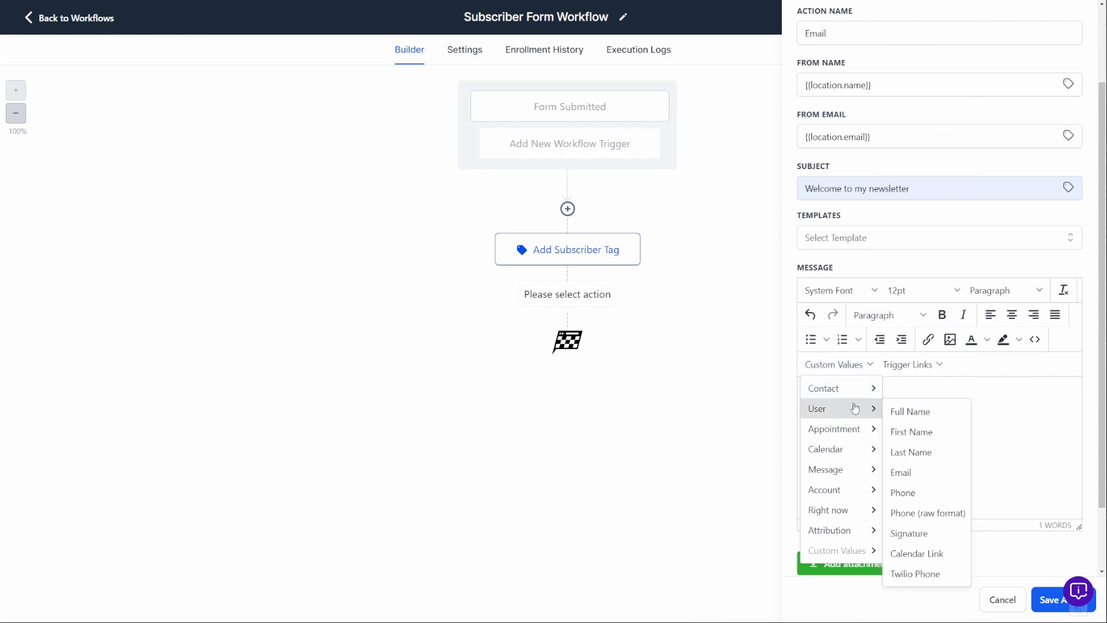
mouse_move(848, 396)
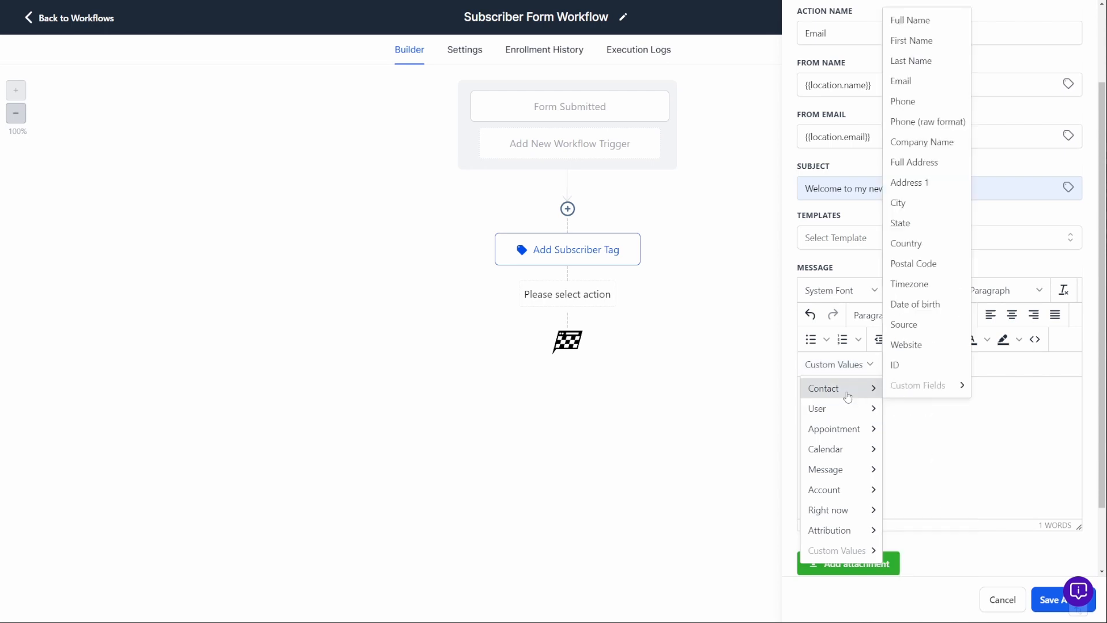
left_click(938, 42)
type(",")
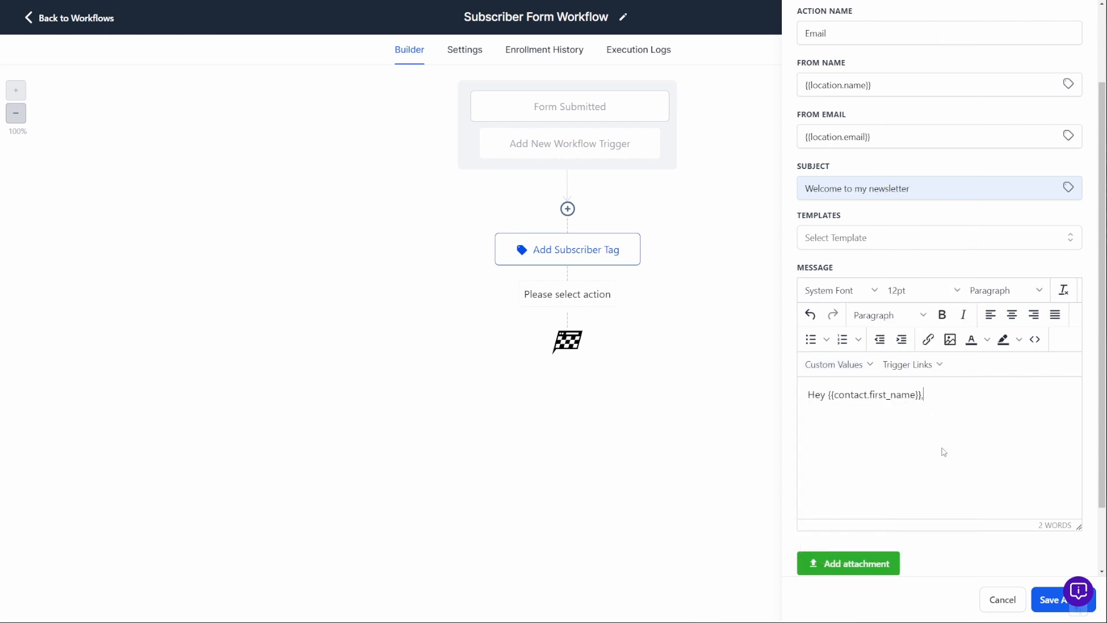
- Add the line "Thanks for subscribing!" below the greeting and save the email action
key("Return")
key("Return")
type("thanks for subscribing")
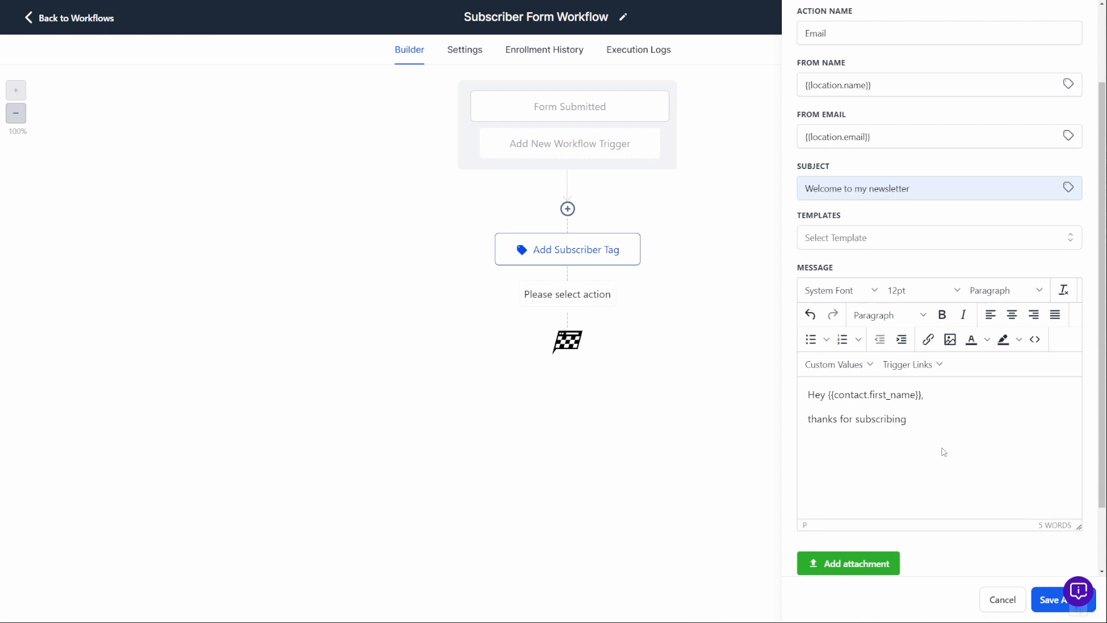
type("!")
key("BackSpace")
type("T")
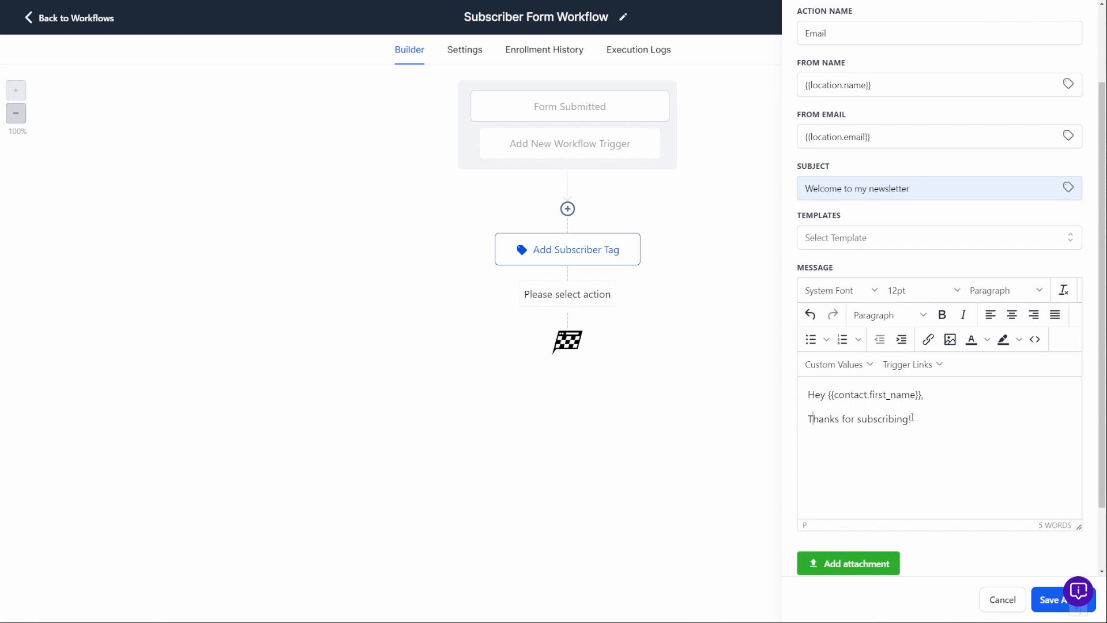
left_click(1047, 602)
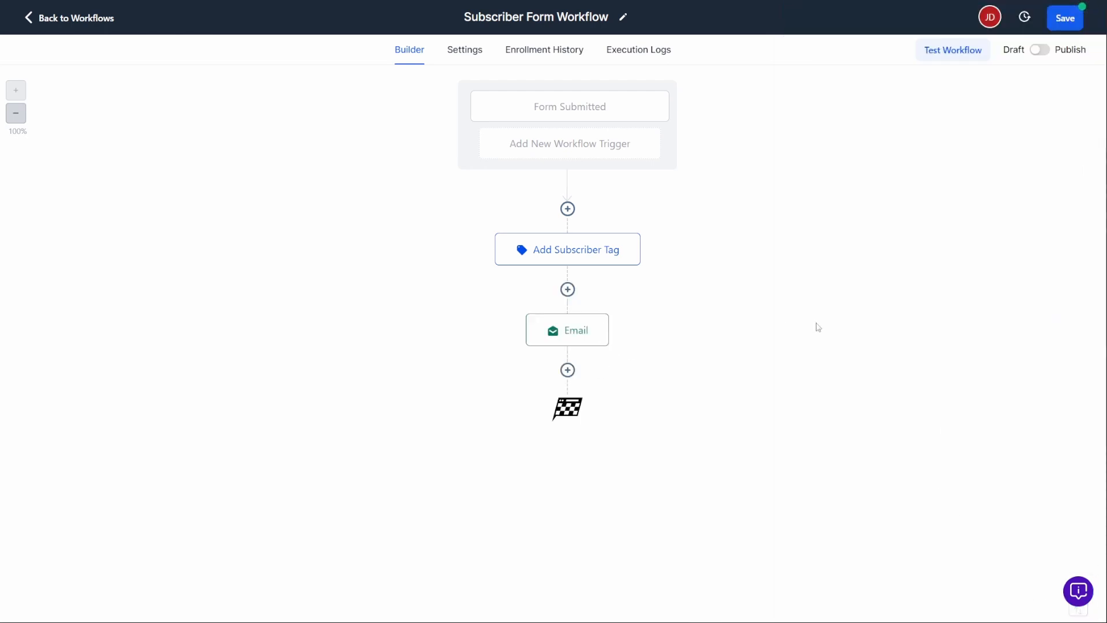
- Switch the workflow from Draft to Publish and save it
left_click(1038, 51)
left_click(1072, 27)
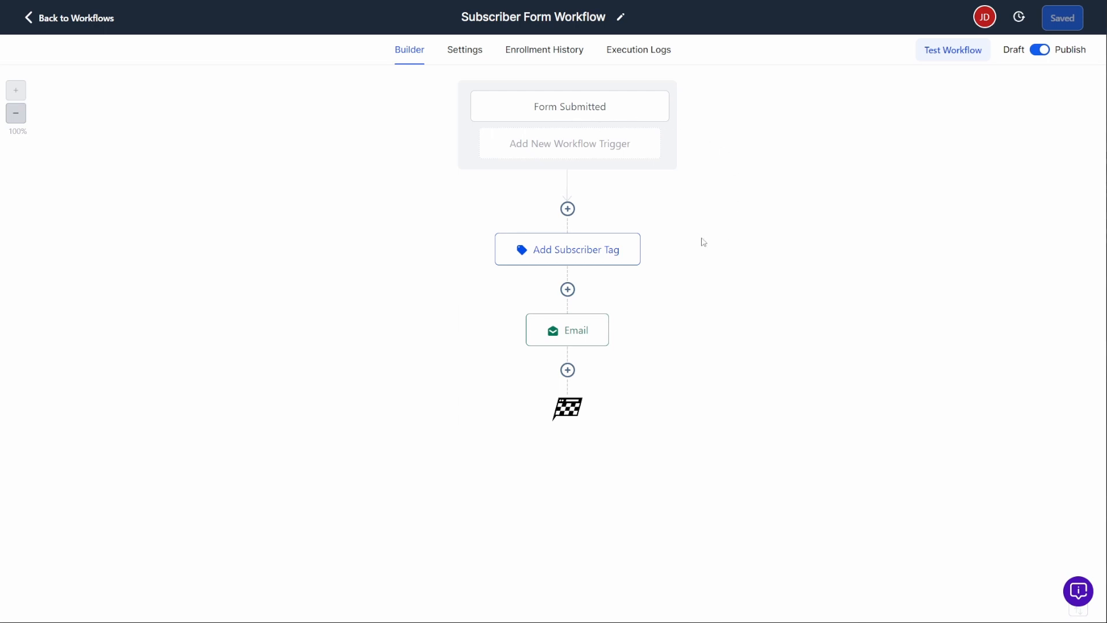
mouse_move(563, 260)
mouse_move(560, 341)
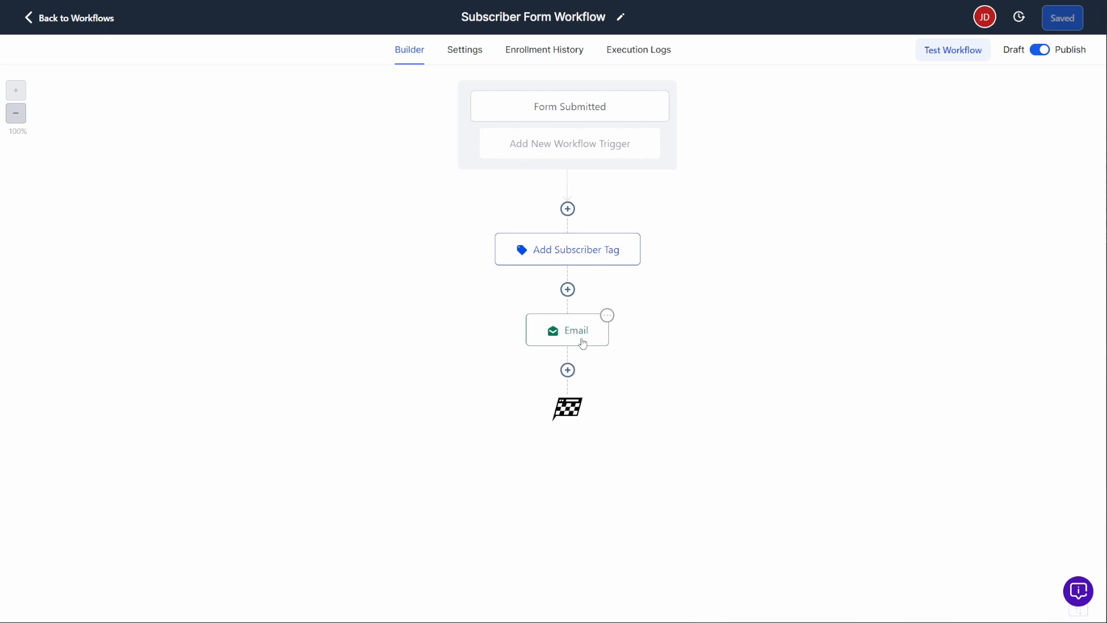